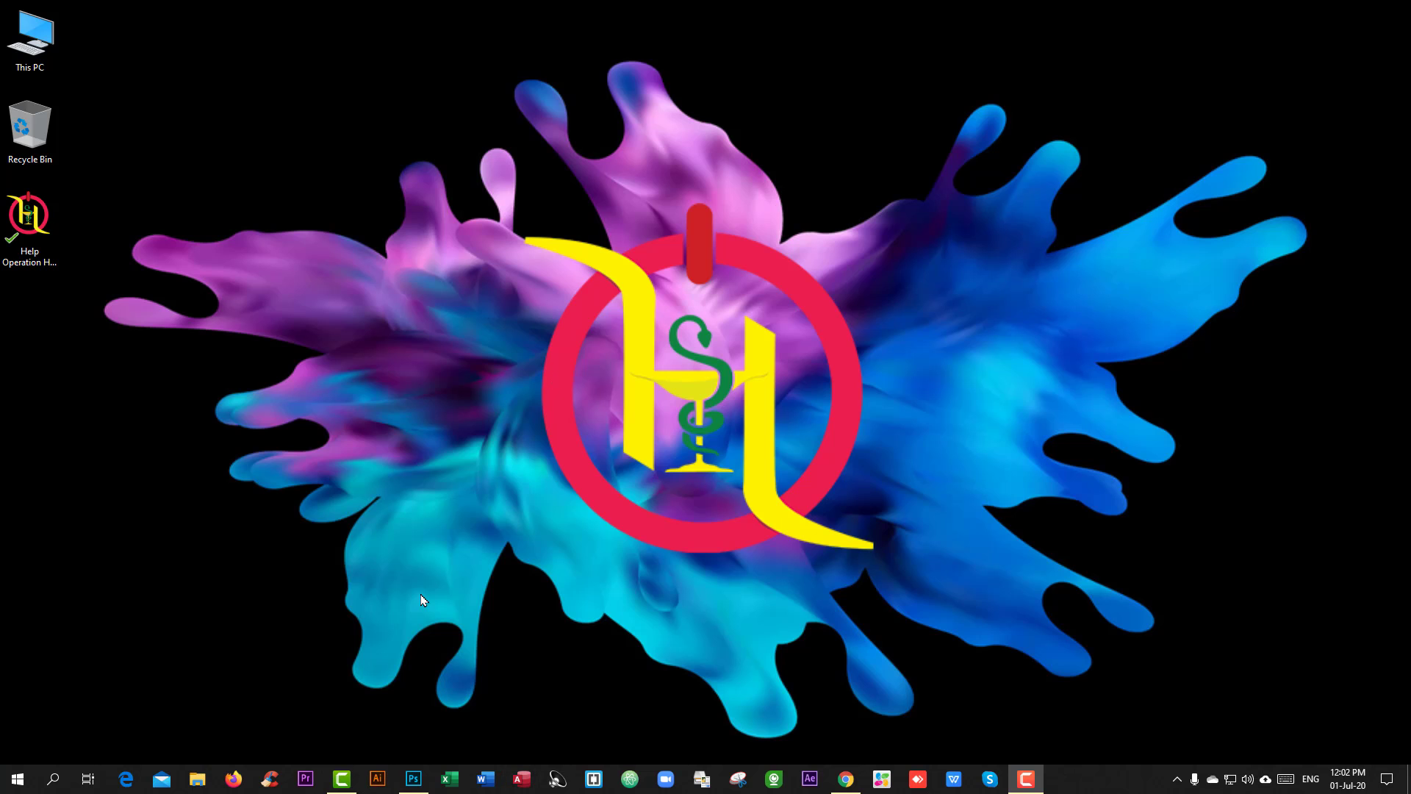
In Photoshop, minimize the floating portrait copy and add a new empty layer above the Background photo
{"action": "left_click", "coordinate": [416, 779]}
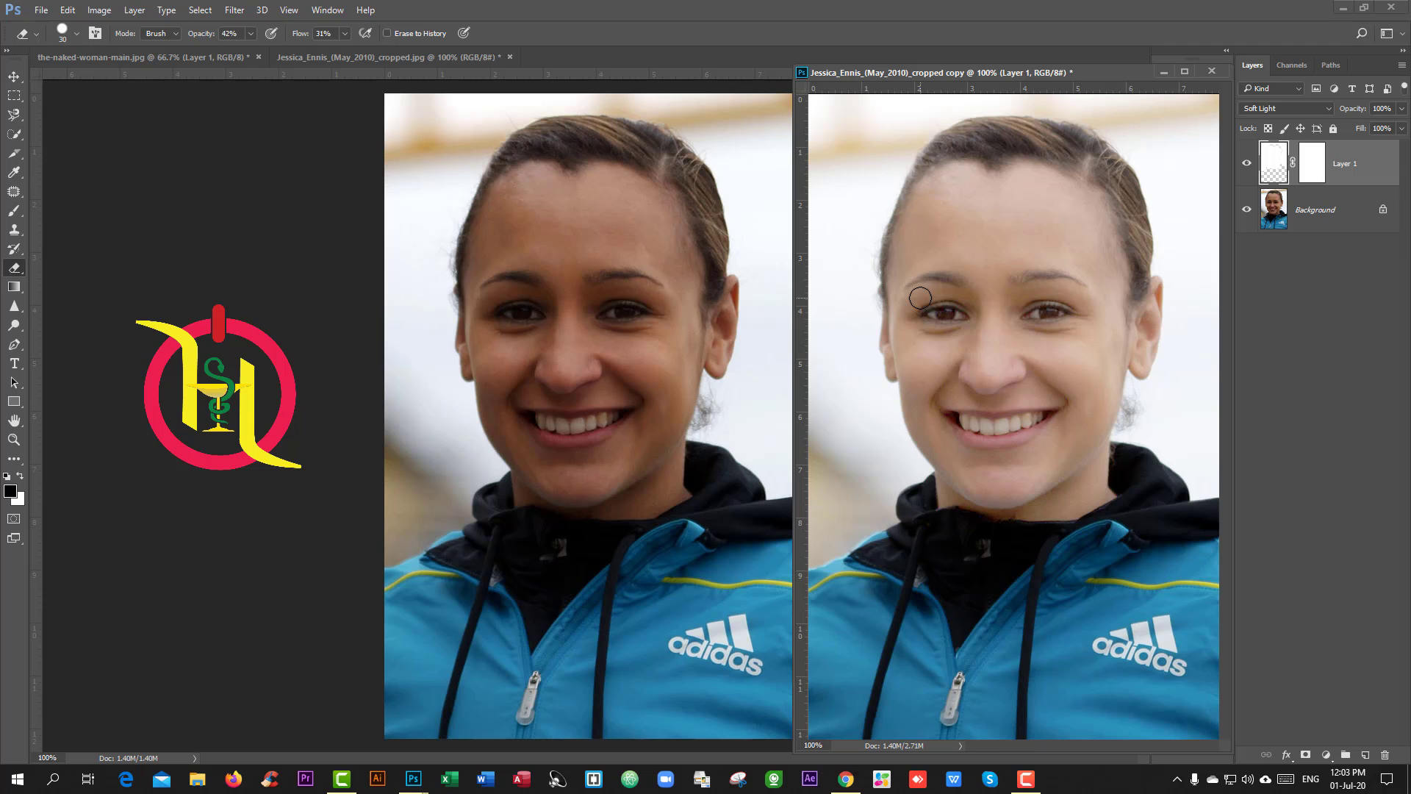
{"action": "left_click", "coordinate": [1163, 71]}
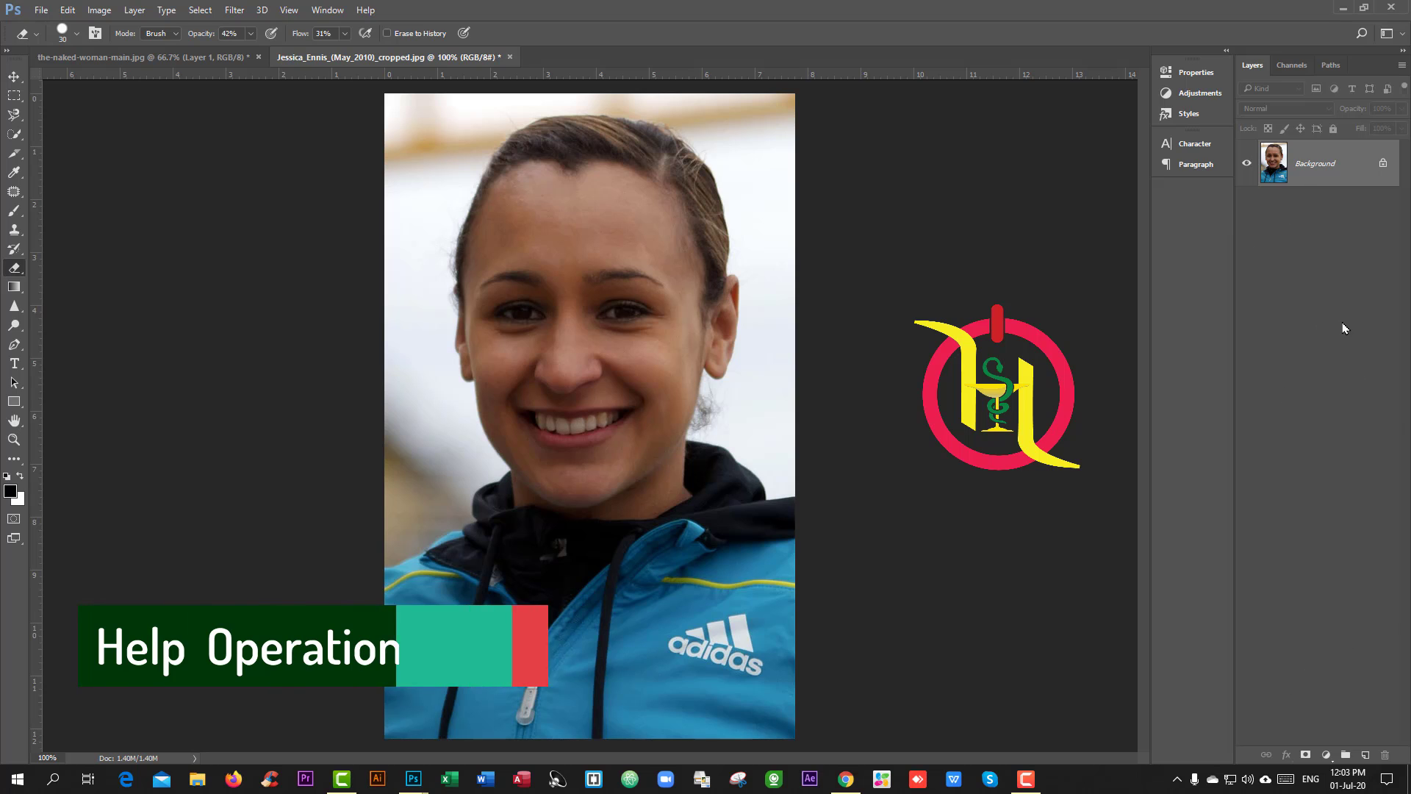
{"action": "left_click", "coordinate": [1364, 755]}
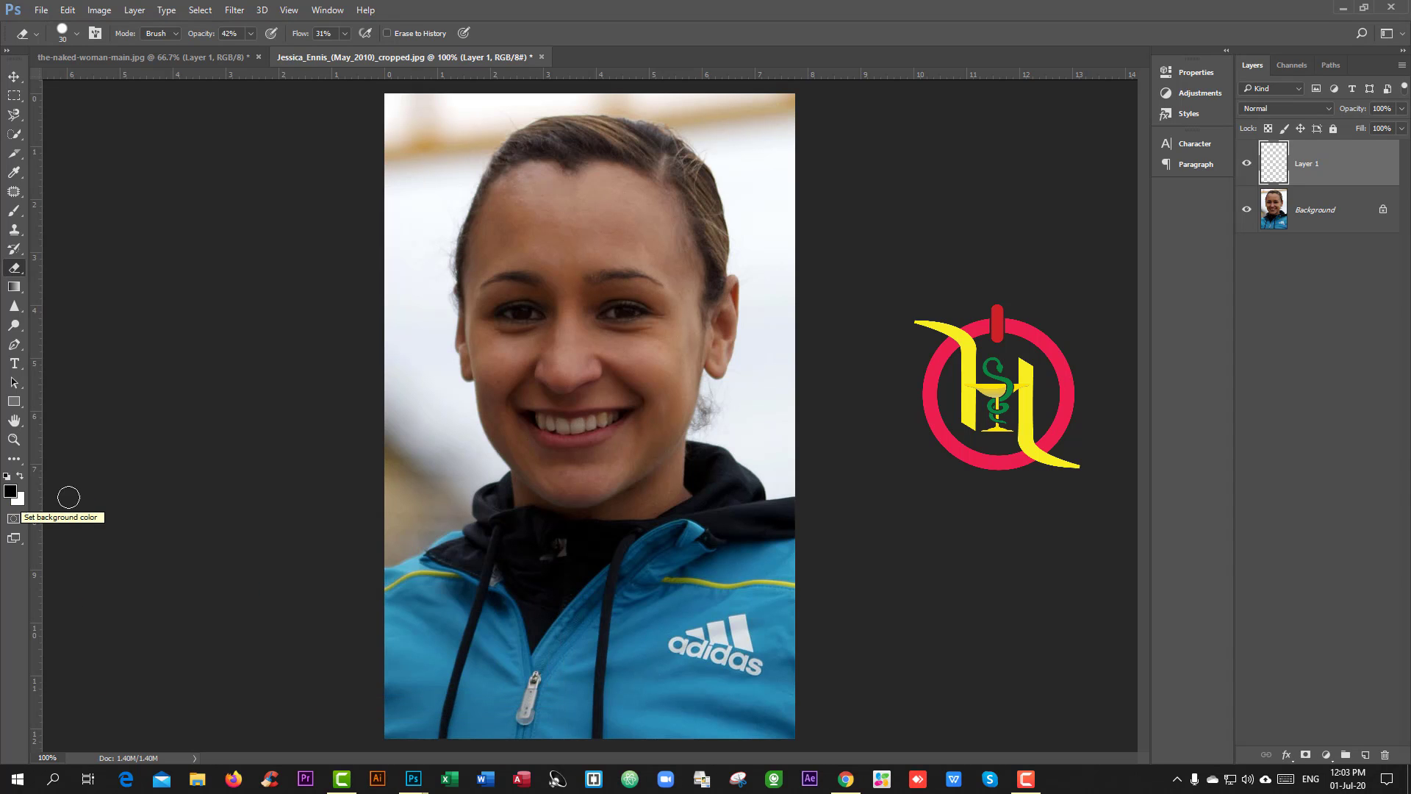
Try dark brown 362525 as the background colour and swap the foreground and background colours back and forth
{"action": "left_click", "coordinate": [11, 493]}
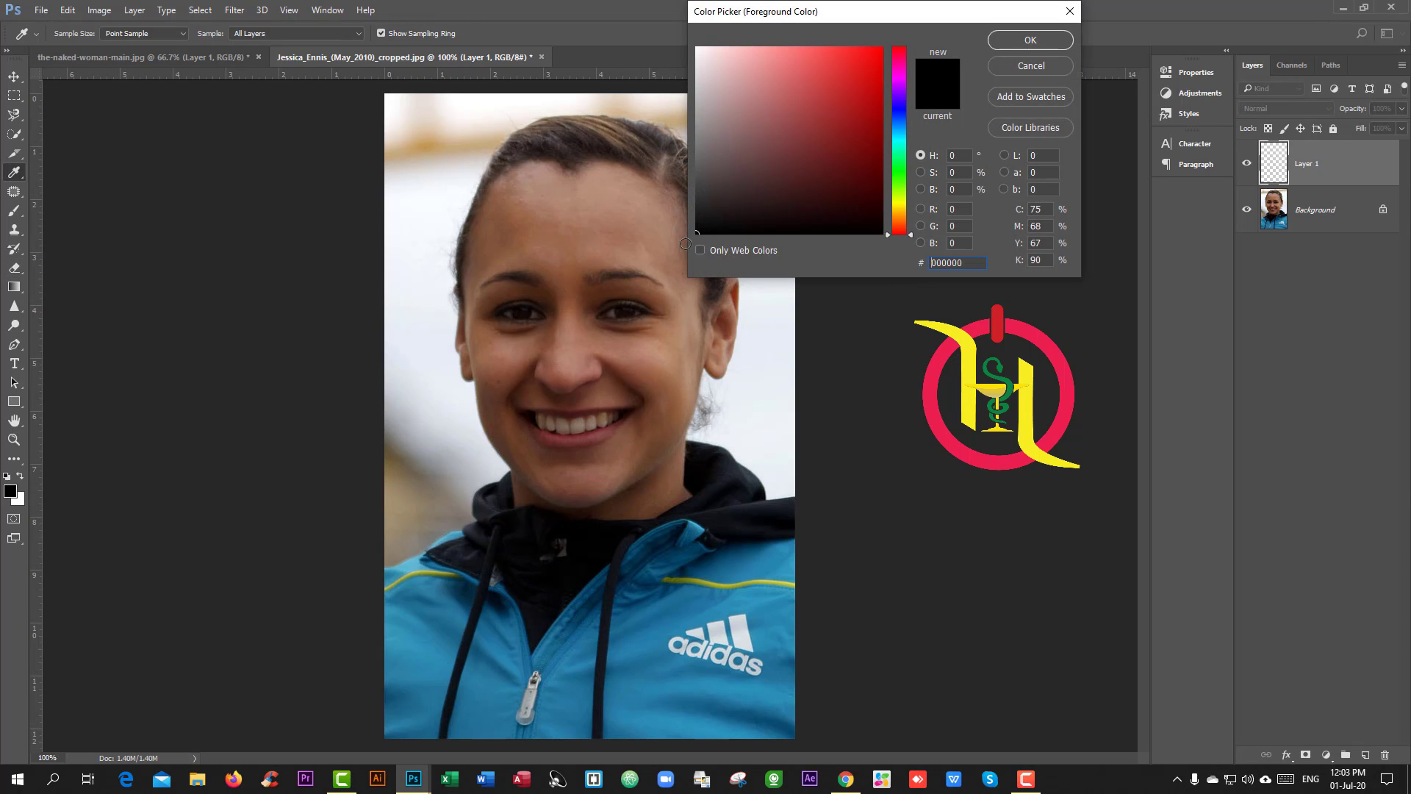
{"action": "left_click", "coordinate": [1030, 40]}
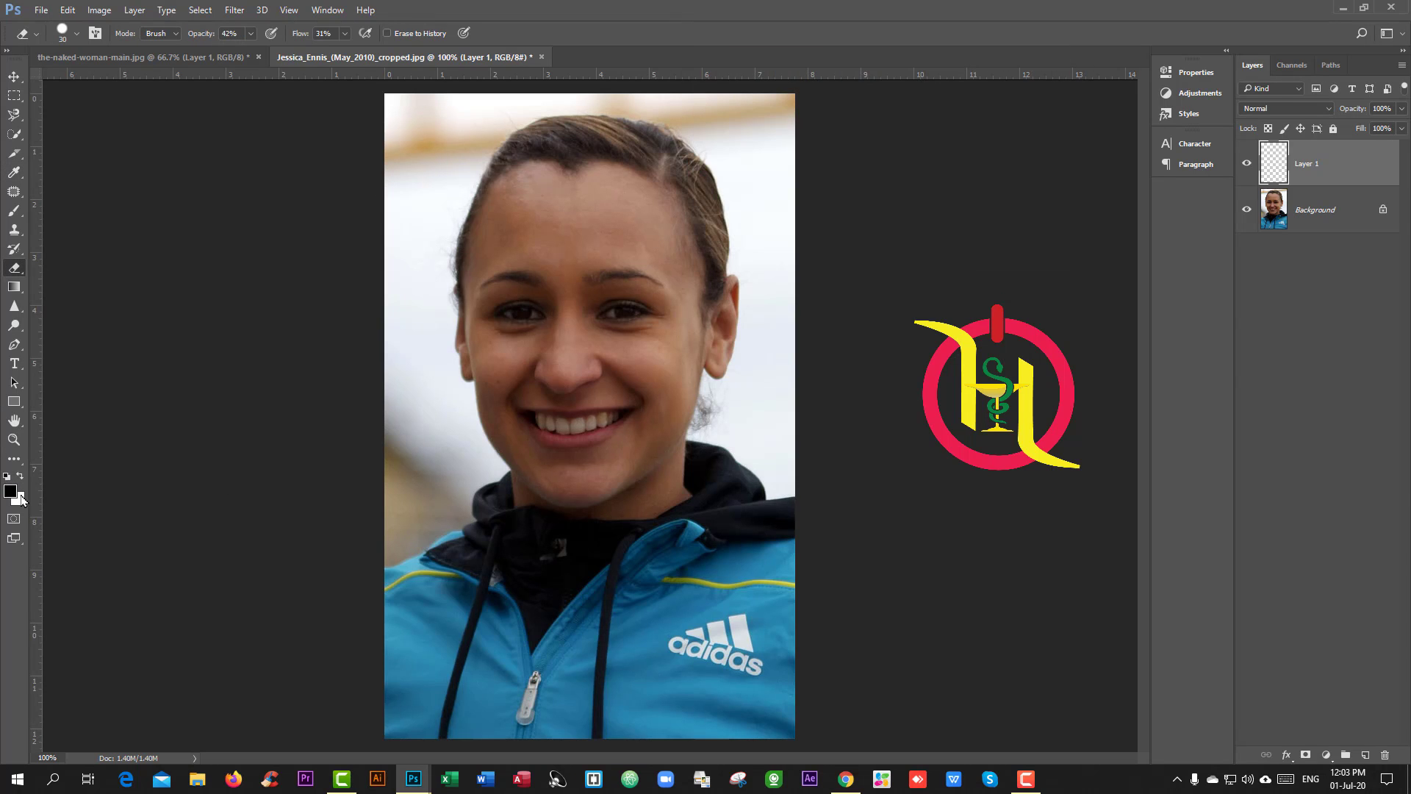
{"action": "left_click", "coordinate": [20, 499]}
{"action": "left_click", "coordinate": [757, 194]}
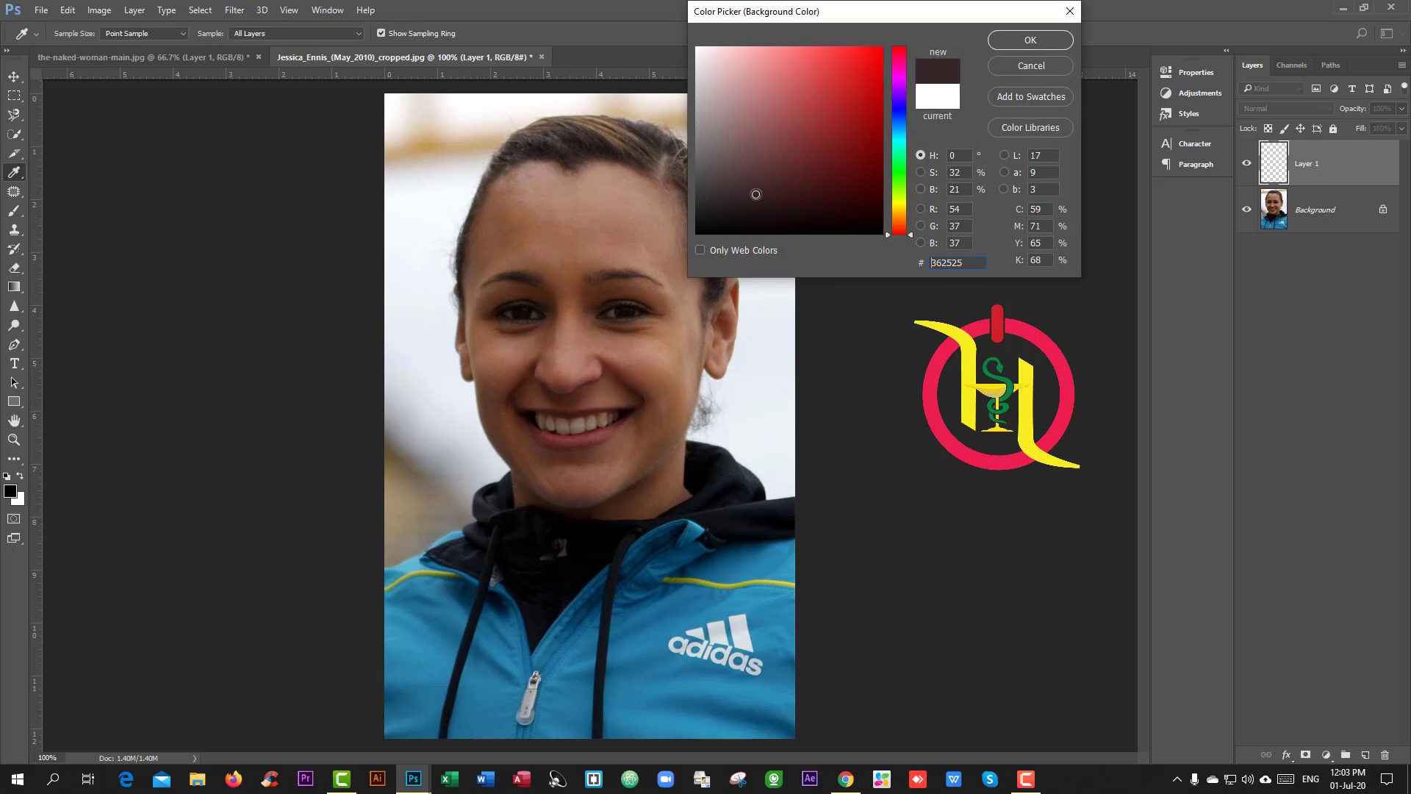
{"action": "left_click", "coordinate": [1046, 44]}
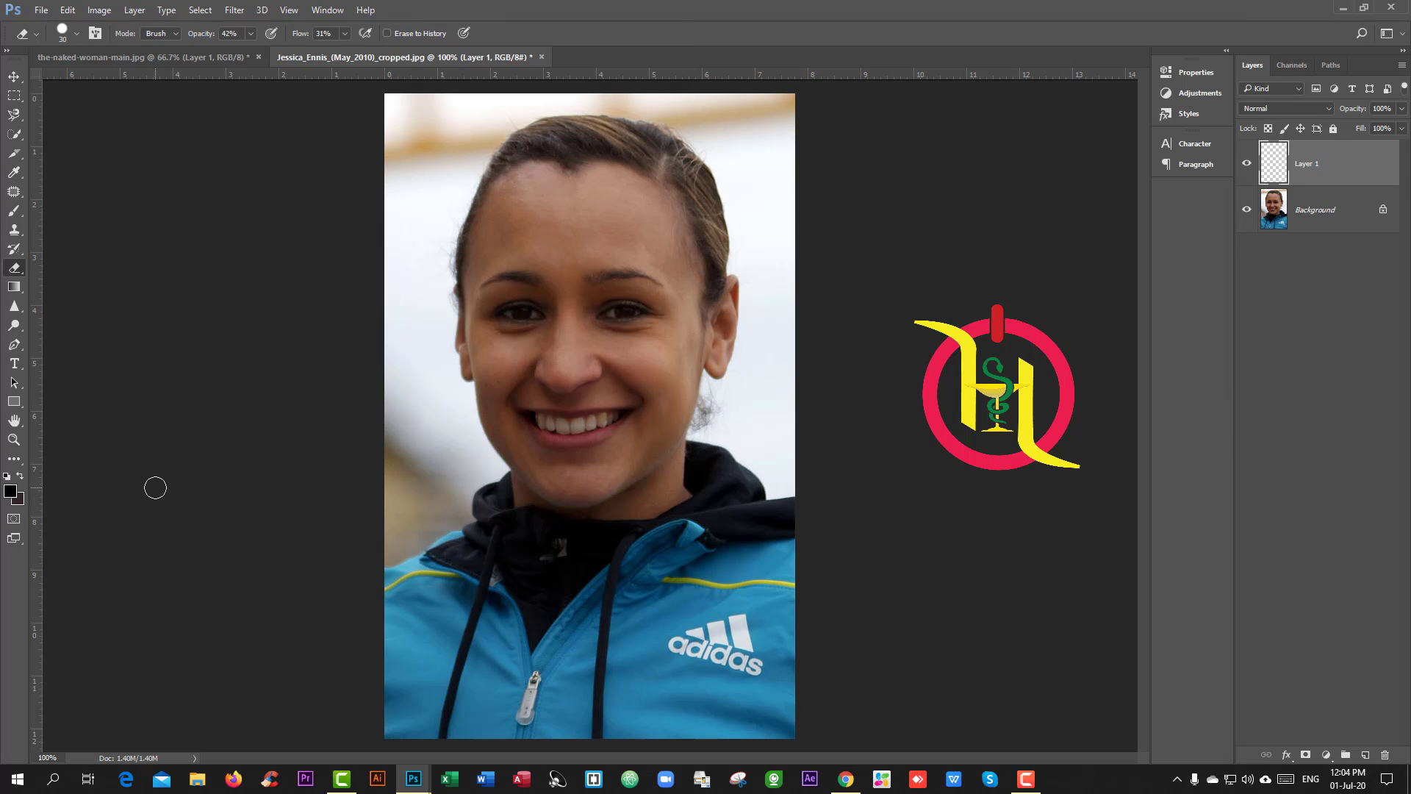
{"action": "key", "text": "x"}
{"action": "key", "text": "x"}
{"action": "key", "text": "x"}
{"action": "key", "text": "x"}
{"action": "key", "text": "x"}
{"action": "key", "text": "x"}
Set the background colour to white (ffffff) and fill Layer 1 with it
{"action": "left_click", "coordinate": [19, 503]}
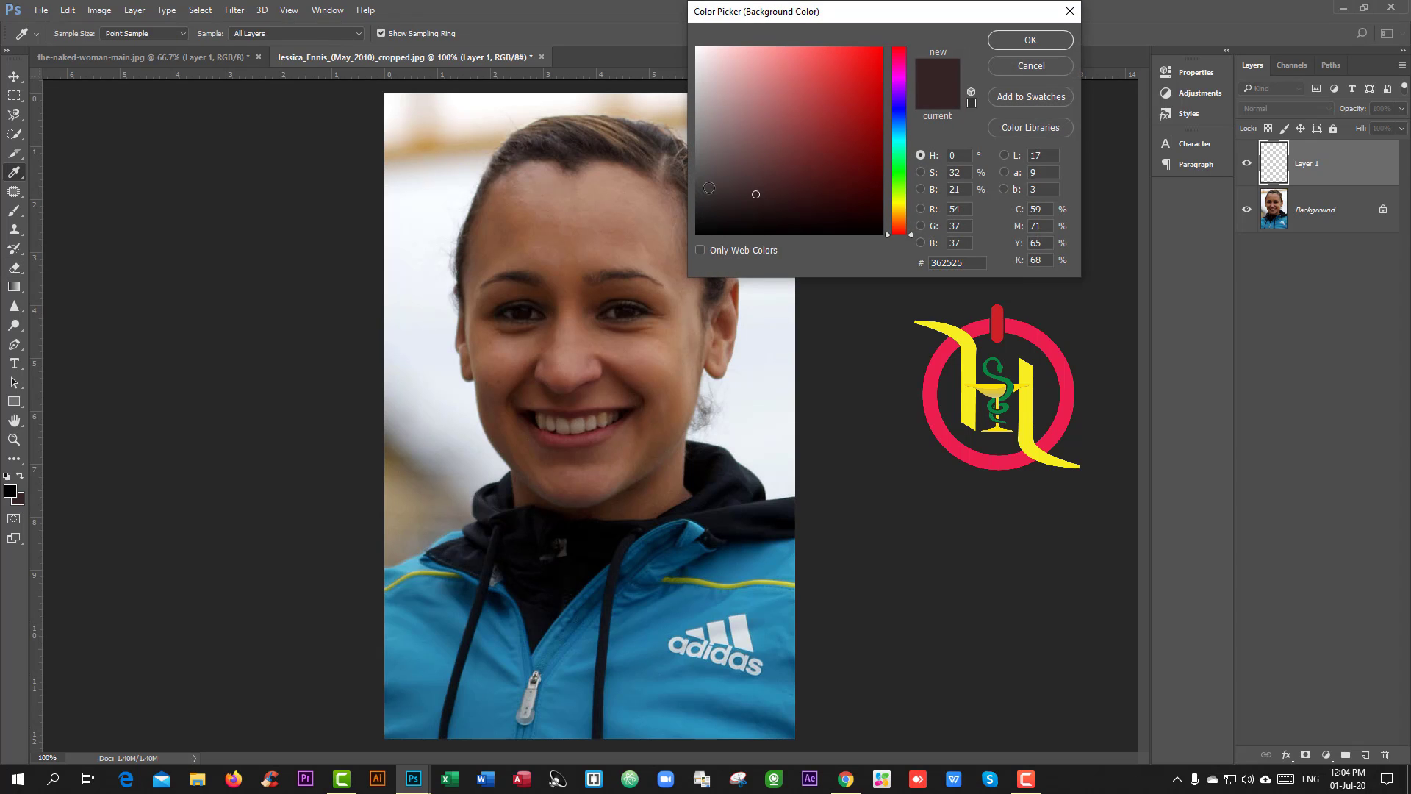
{"action": "type", "text": "ffffff"}
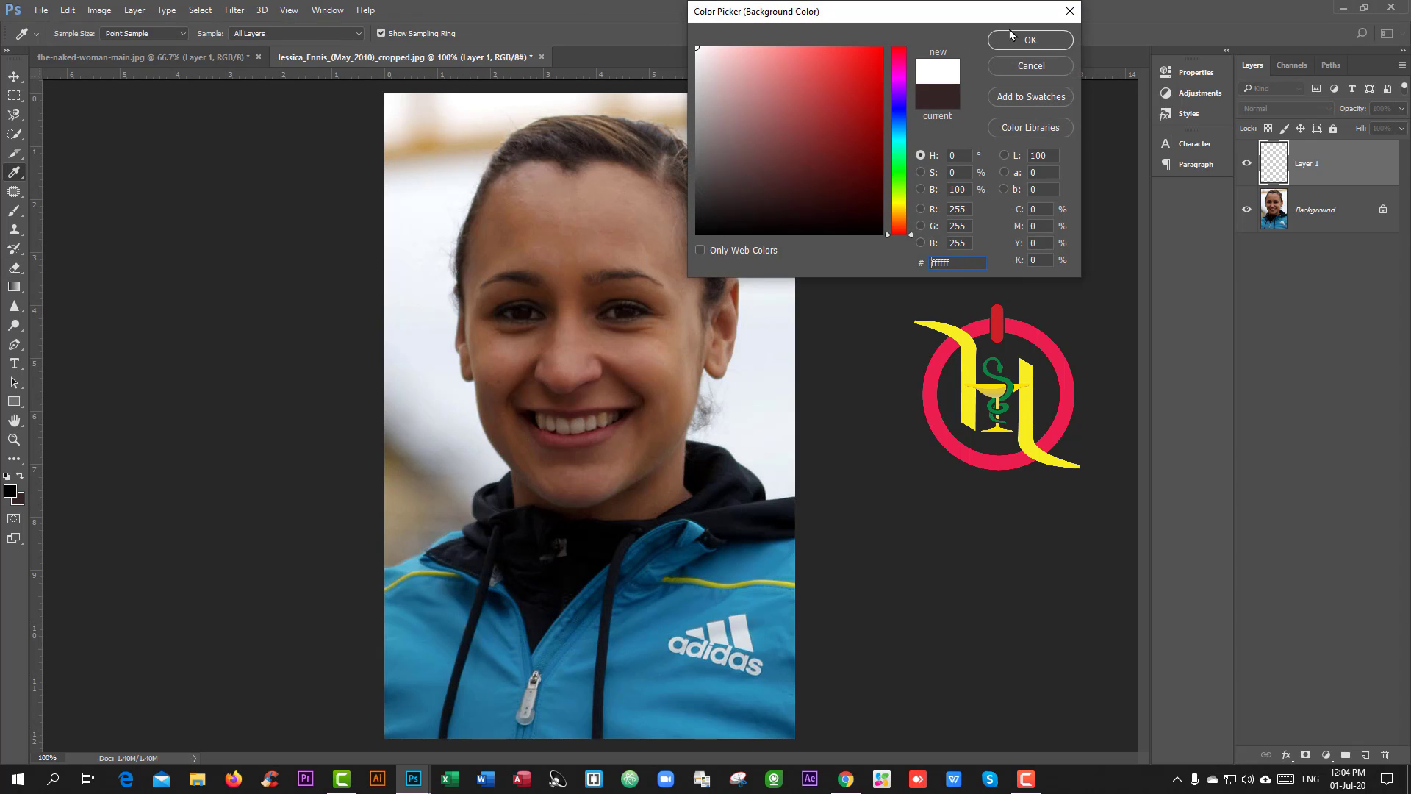
{"action": "left_click", "coordinate": [1029, 40]}
{"action": "key", "text": "e"}
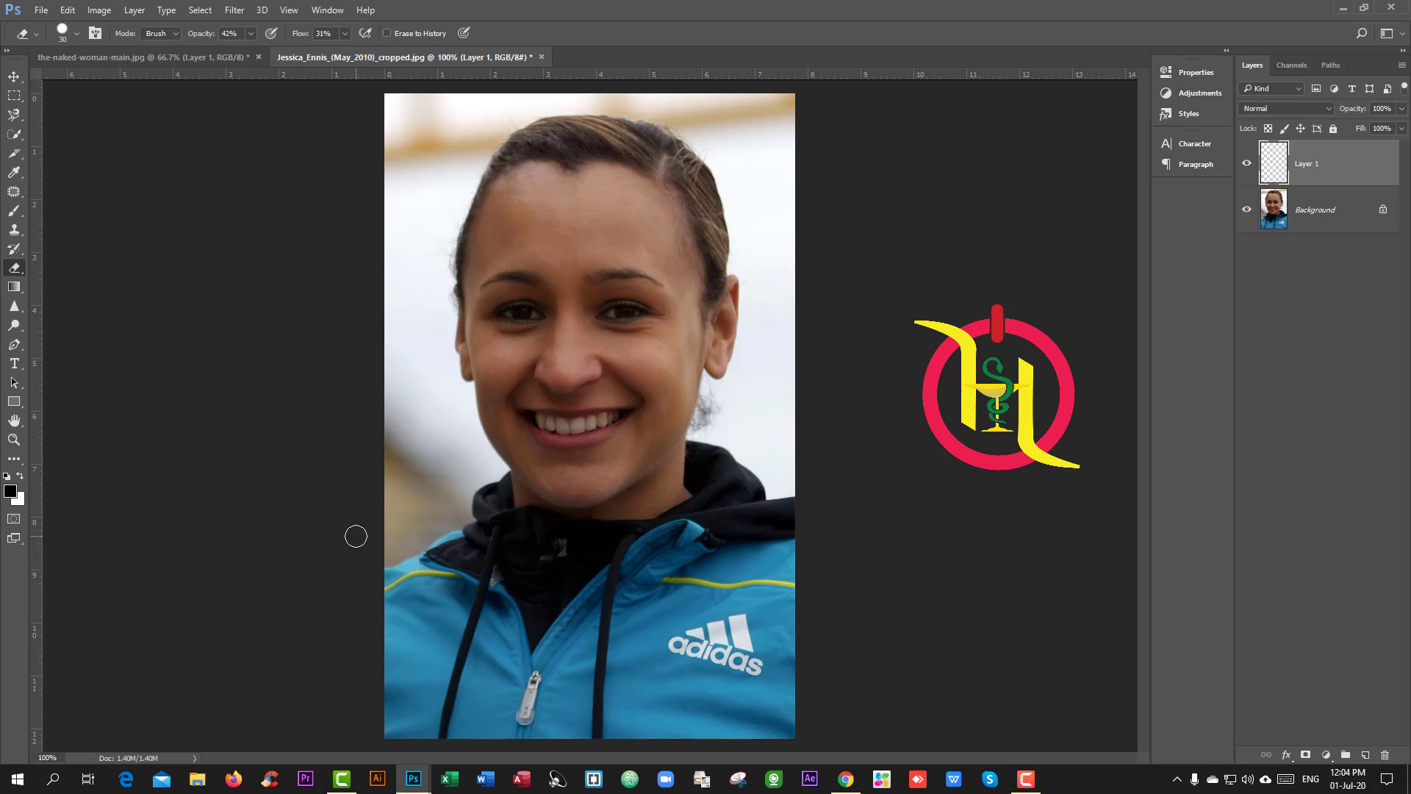
{"action": "key", "text": "ctrl+BackSpace"}
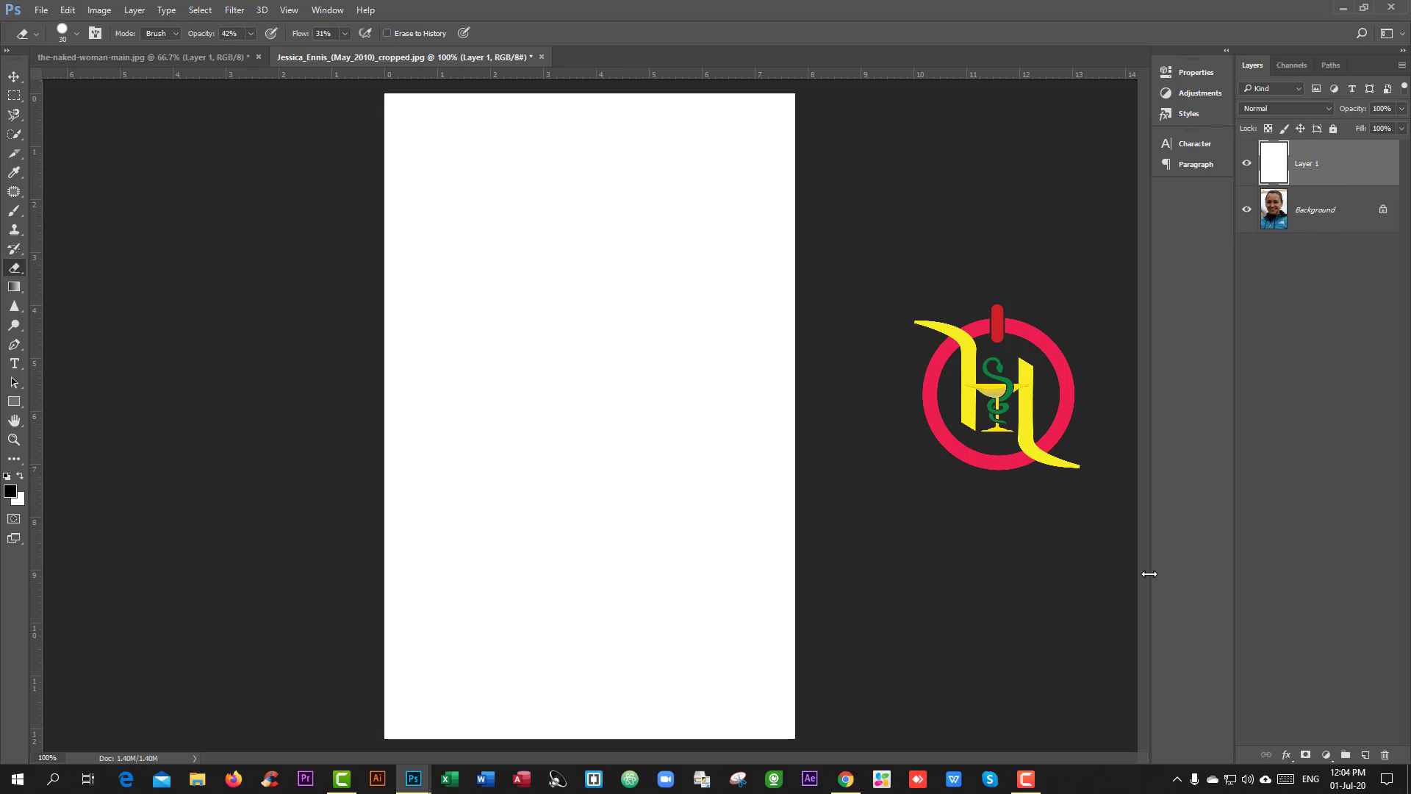
Add a layer mask to Layer 1 and set the layer's blend mode to Soft Light
{"action": "left_click", "coordinate": [1306, 755]}
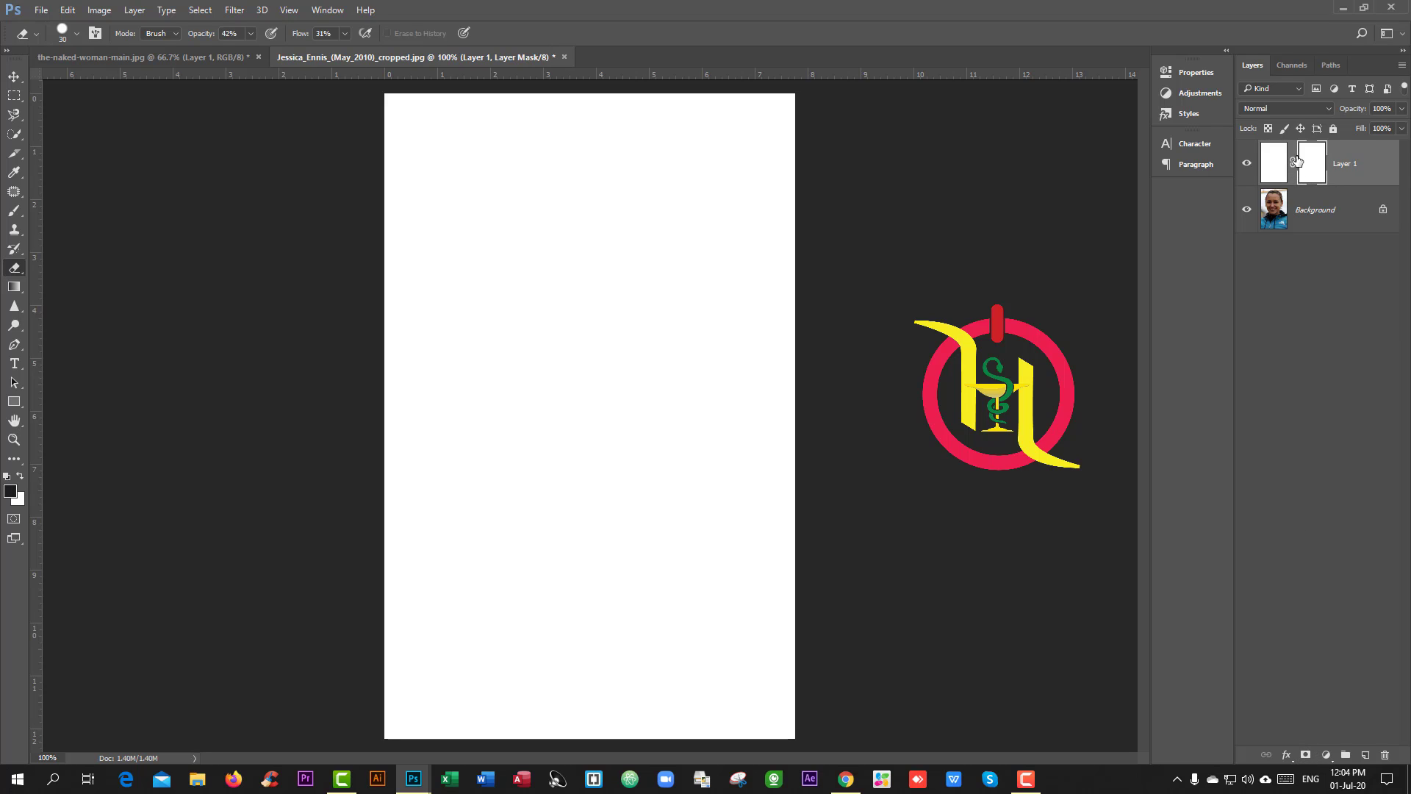
{"action": "left_click", "coordinate": [1265, 110]}
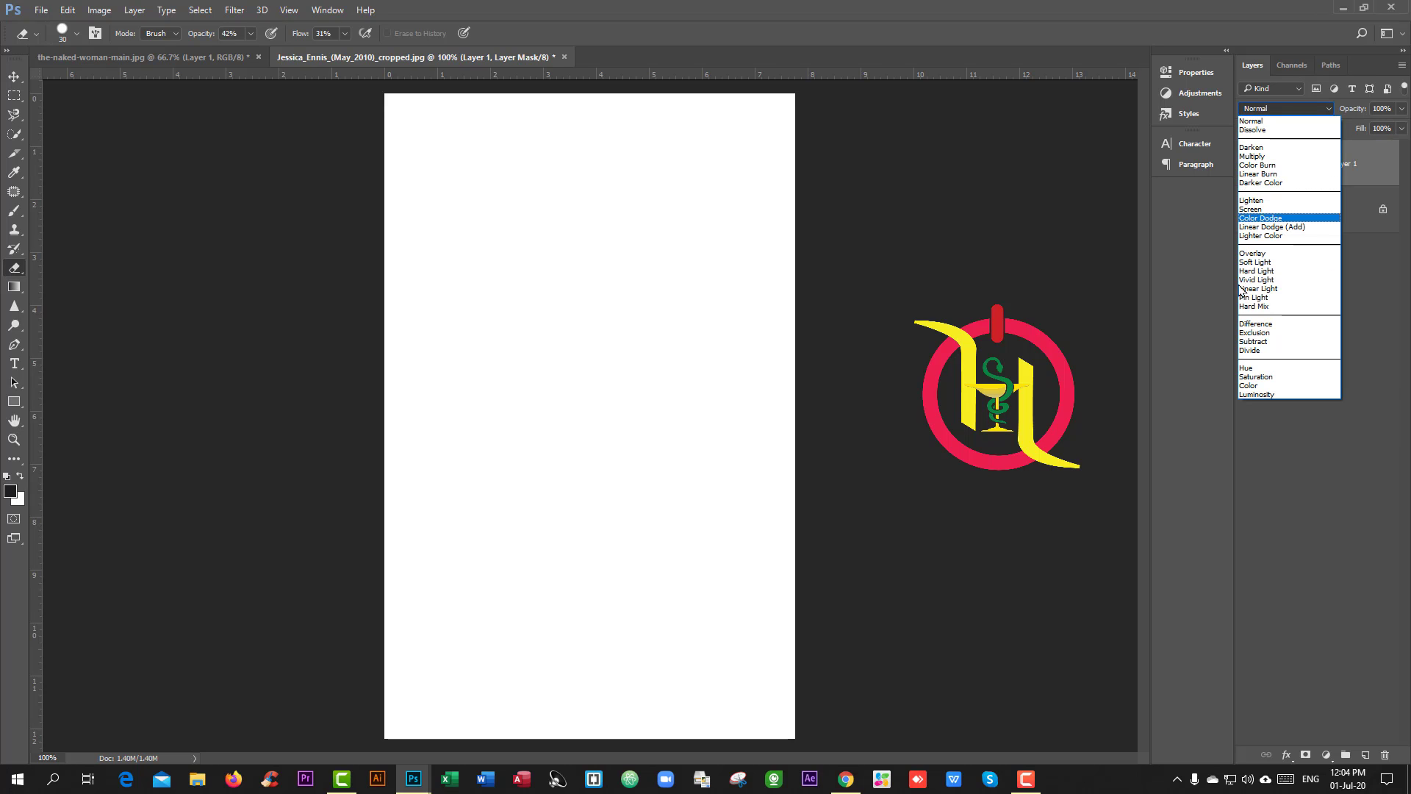
{"action": "left_click", "coordinate": [1254, 263]}
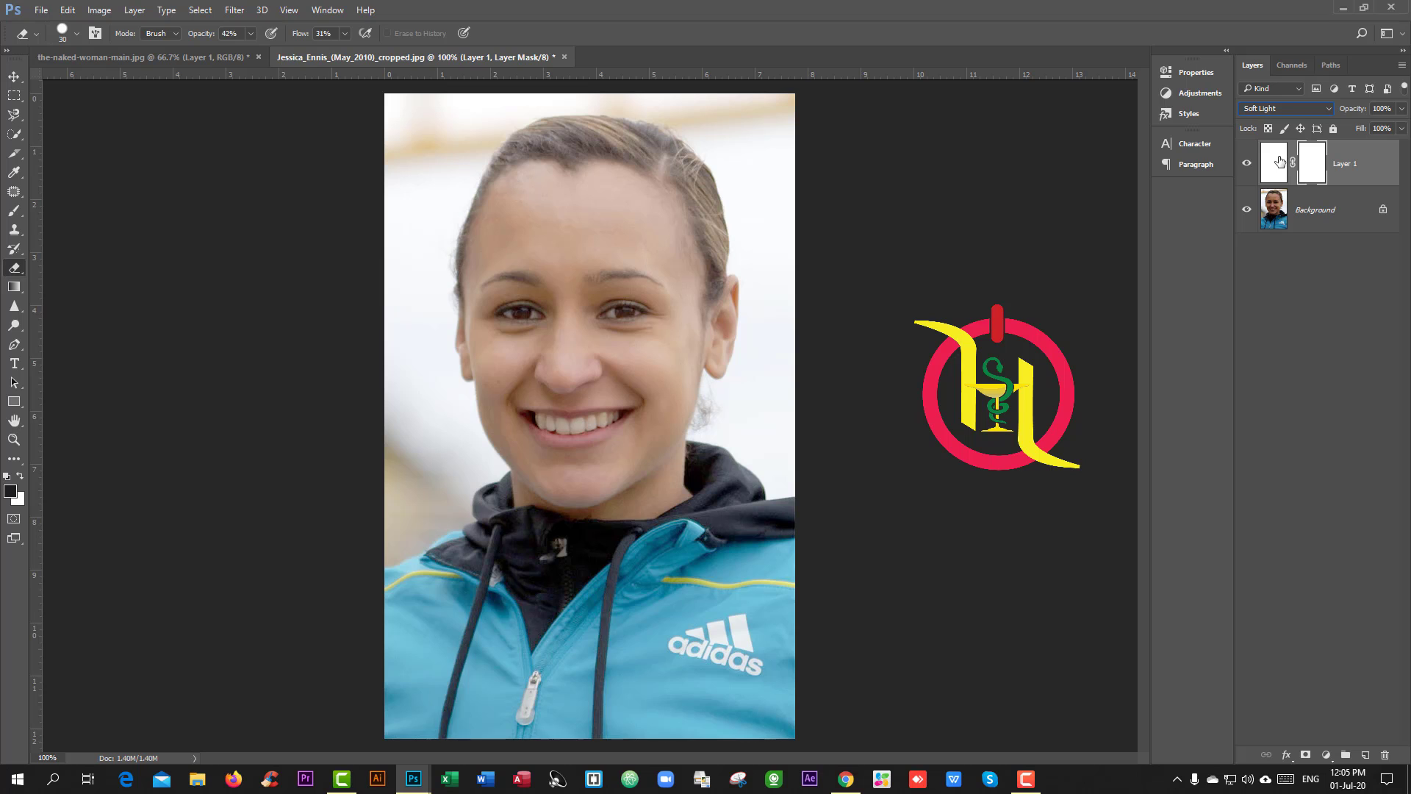
{"action": "left_click", "coordinate": [1247, 163]}
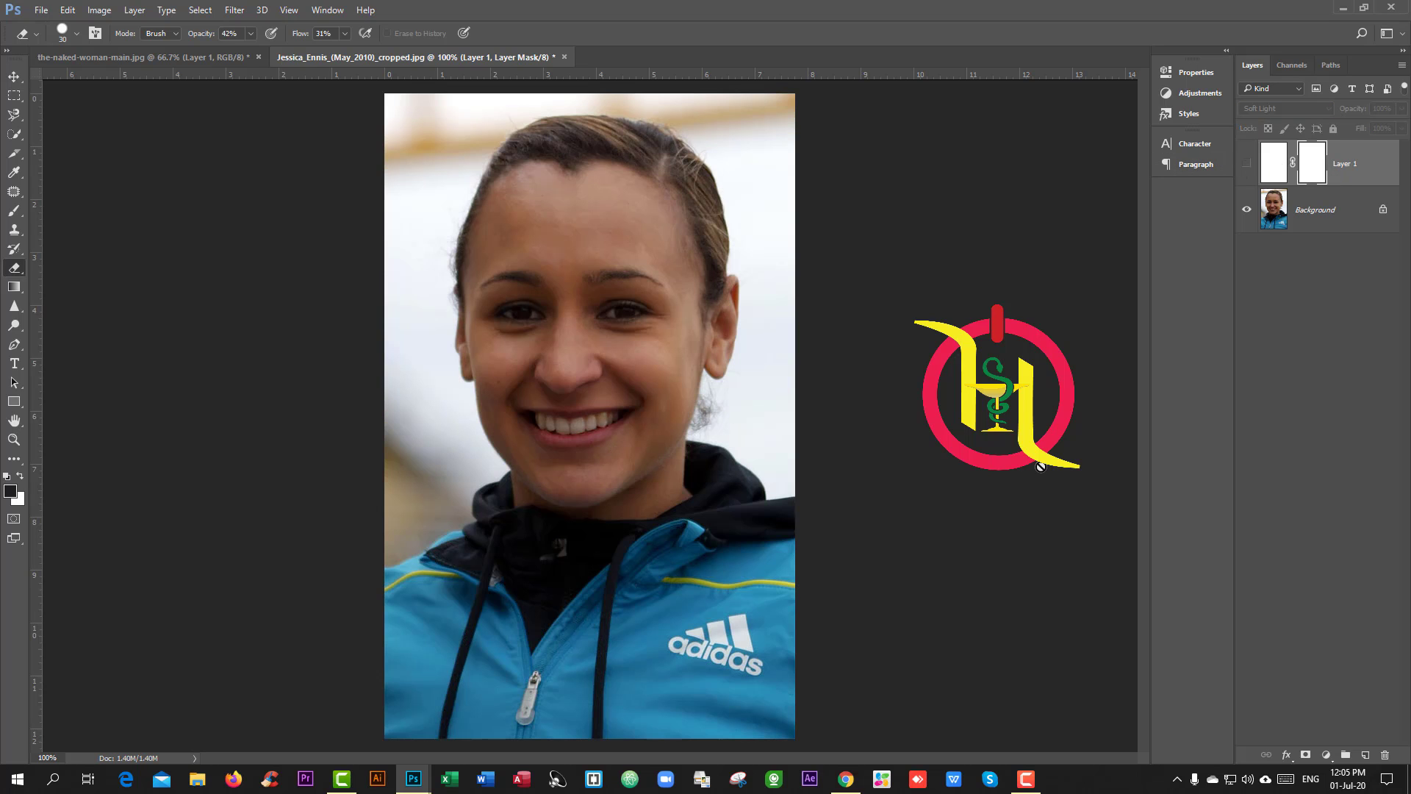
{"action": "key", "text": "ctrl+l"}
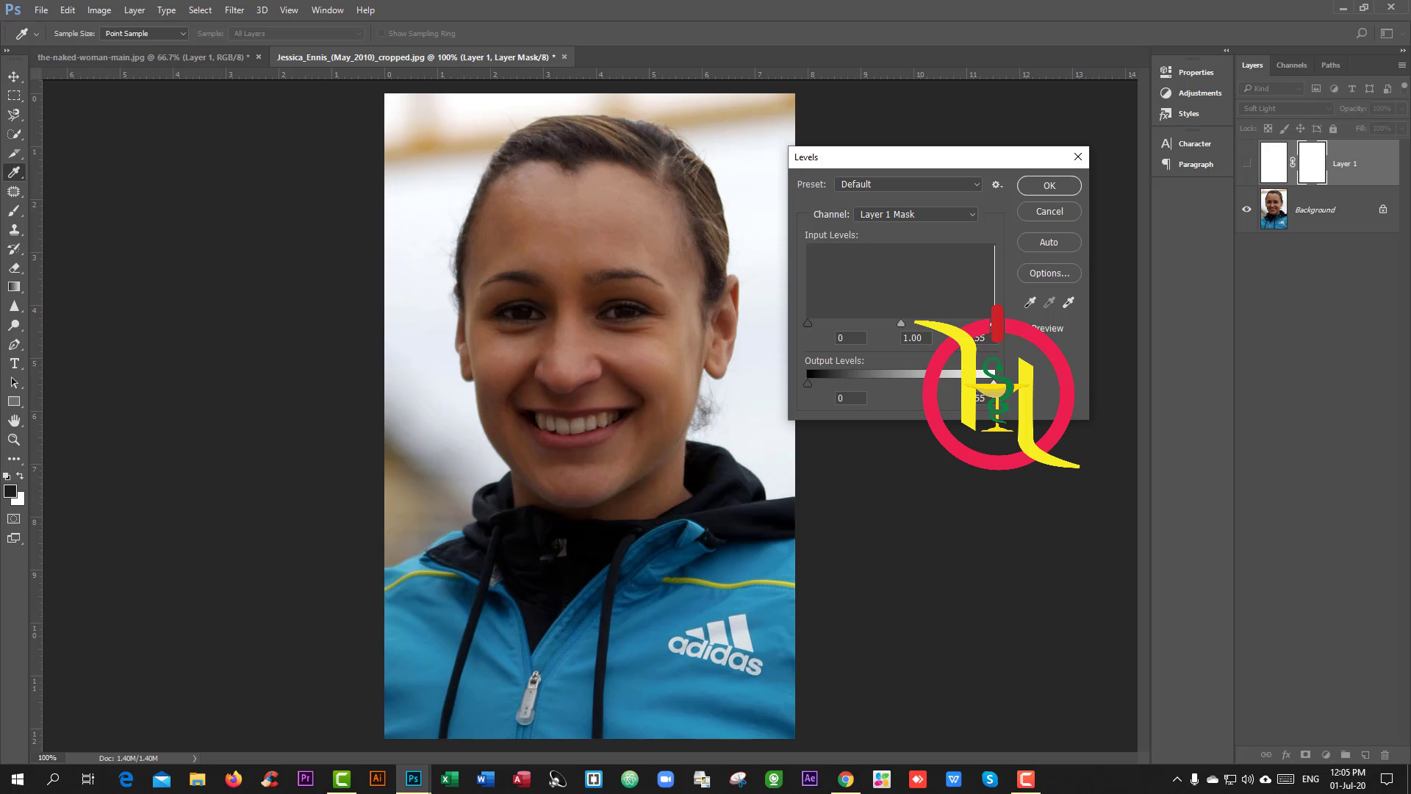
{"action": "mouse_move", "coordinate": [992, 324]}
{"action": "left_mouse_down"}
{"action": "mouse_move", "coordinate": [942, 323]}
{"action": "mouse_move", "coordinate": [965, 323]}
{"action": "left_mouse_up"}
{"action": "left_click_drag", "start_coordinate": [810, 327], "coordinate": [850, 324]}
{"action": "left_click", "coordinate": [1050, 211]}
{"action": "key", "text": "e"}
Try brightening the Background photo with a Levels adjustment by strongly lowering the white input point
{"action": "key", "text": "alt+bracketleft"}
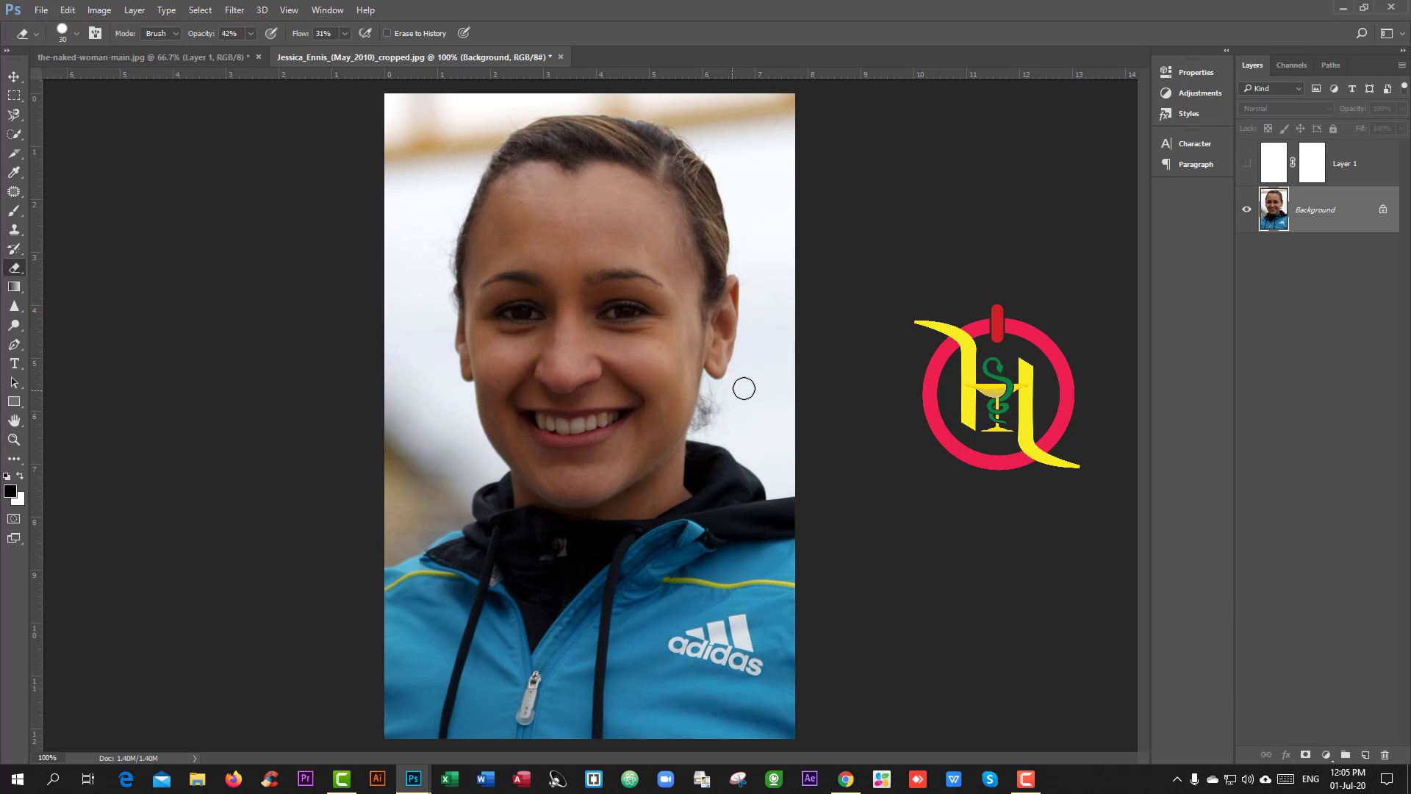
{"action": "key", "text": "ctrl+l"}
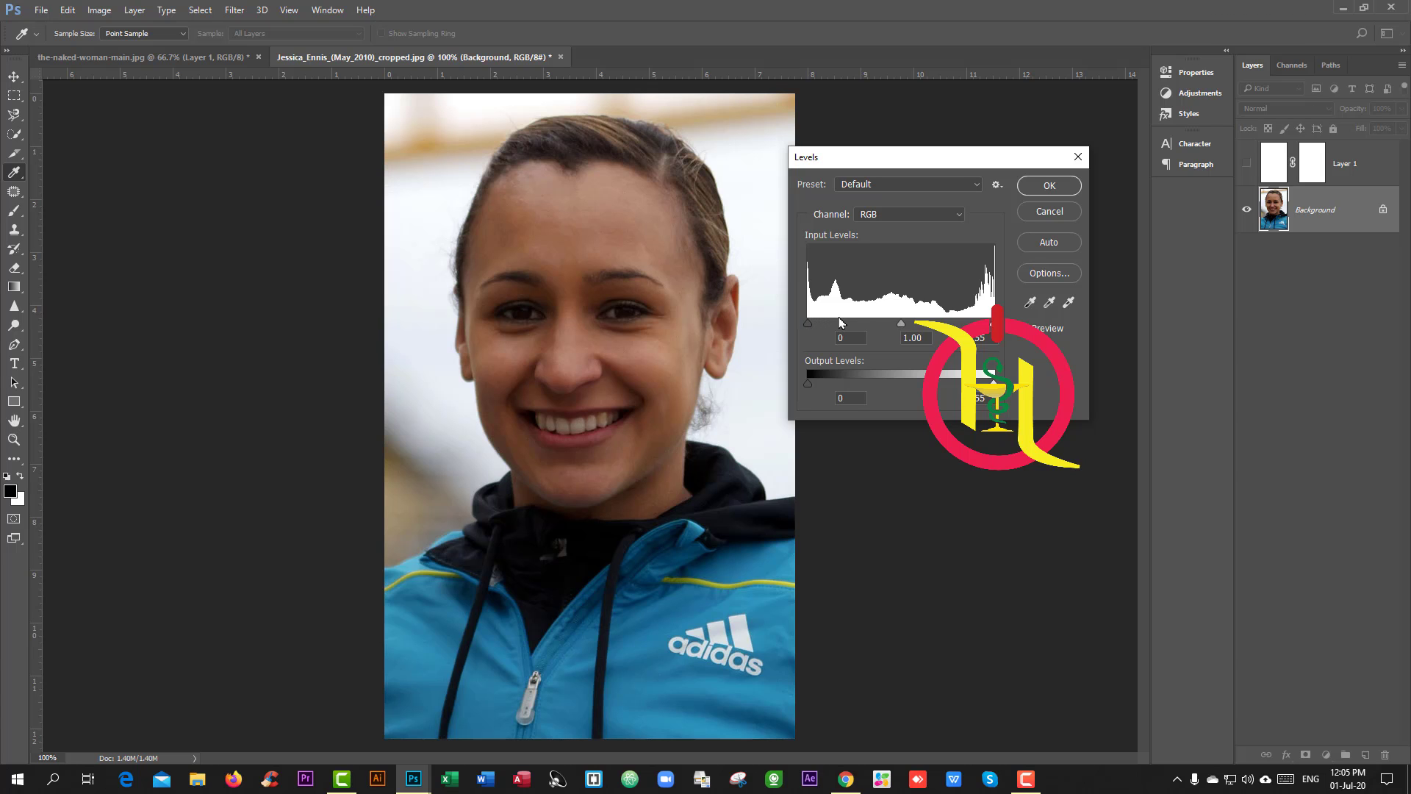
{"action": "mouse_move", "coordinate": [808, 323]}
{"action": "left_mouse_down"}
{"action": "mouse_move", "coordinate": [845, 323]}
{"action": "mouse_move", "coordinate": [782, 322]}
{"action": "left_mouse_up"}
{"action": "left_click_drag", "start_coordinate": [992, 324], "coordinate": [905, 322]}
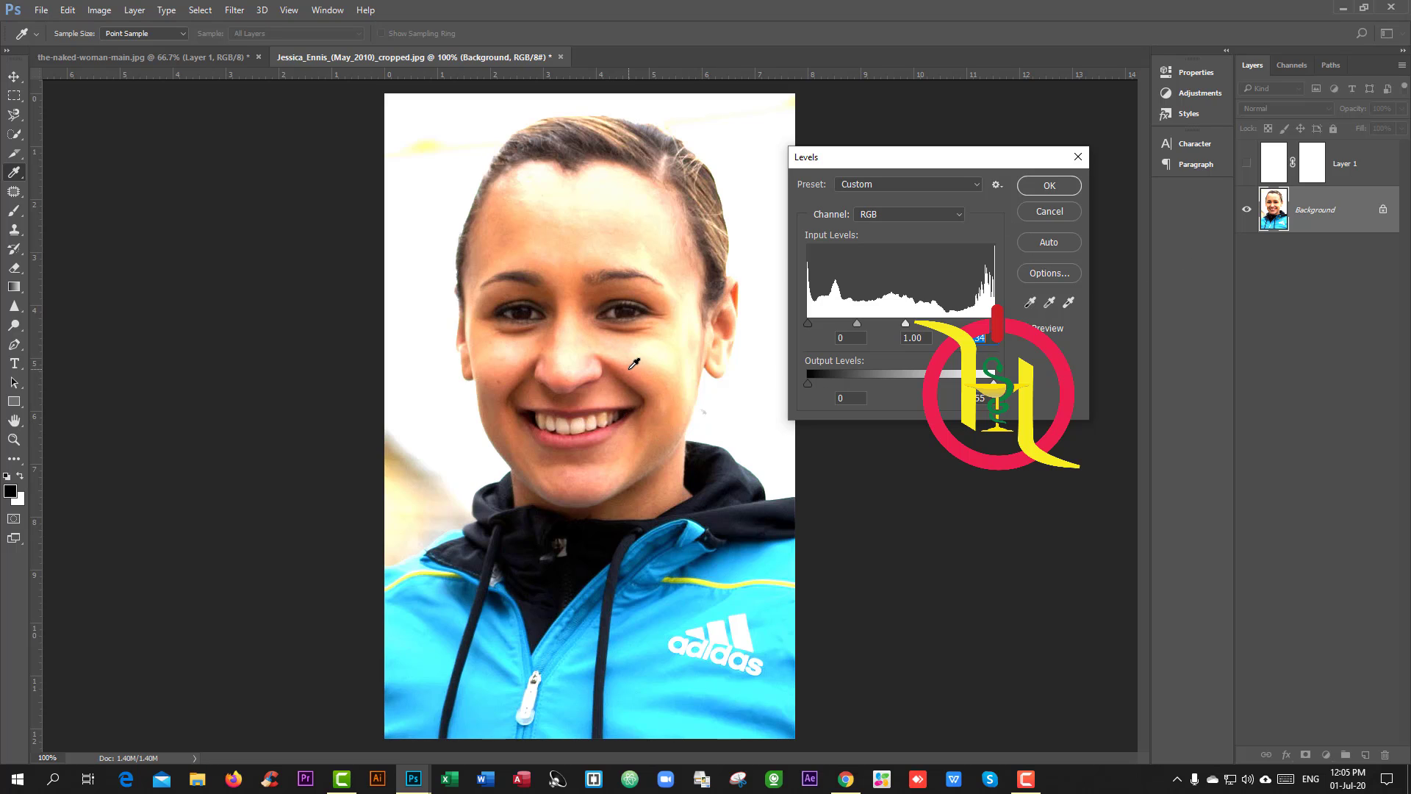
{"action": "left_click", "coordinate": [1058, 214]}
{"action": "key", "text": "e"}
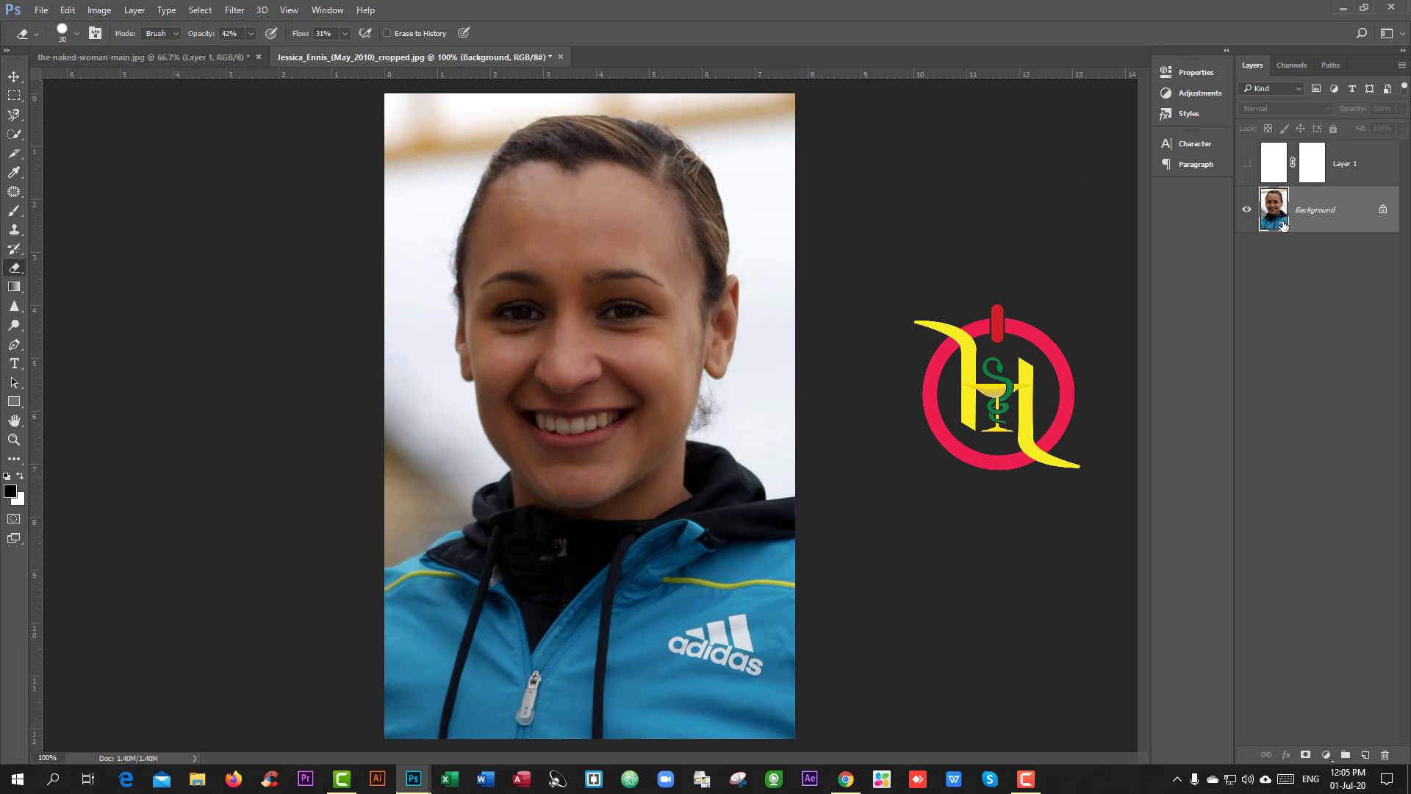
Try brightening the Background photo with Curves, shaping the RGB curve through input 46, output 92 and input 117, output 186
{"action": "key", "text": "ctrl+m"}
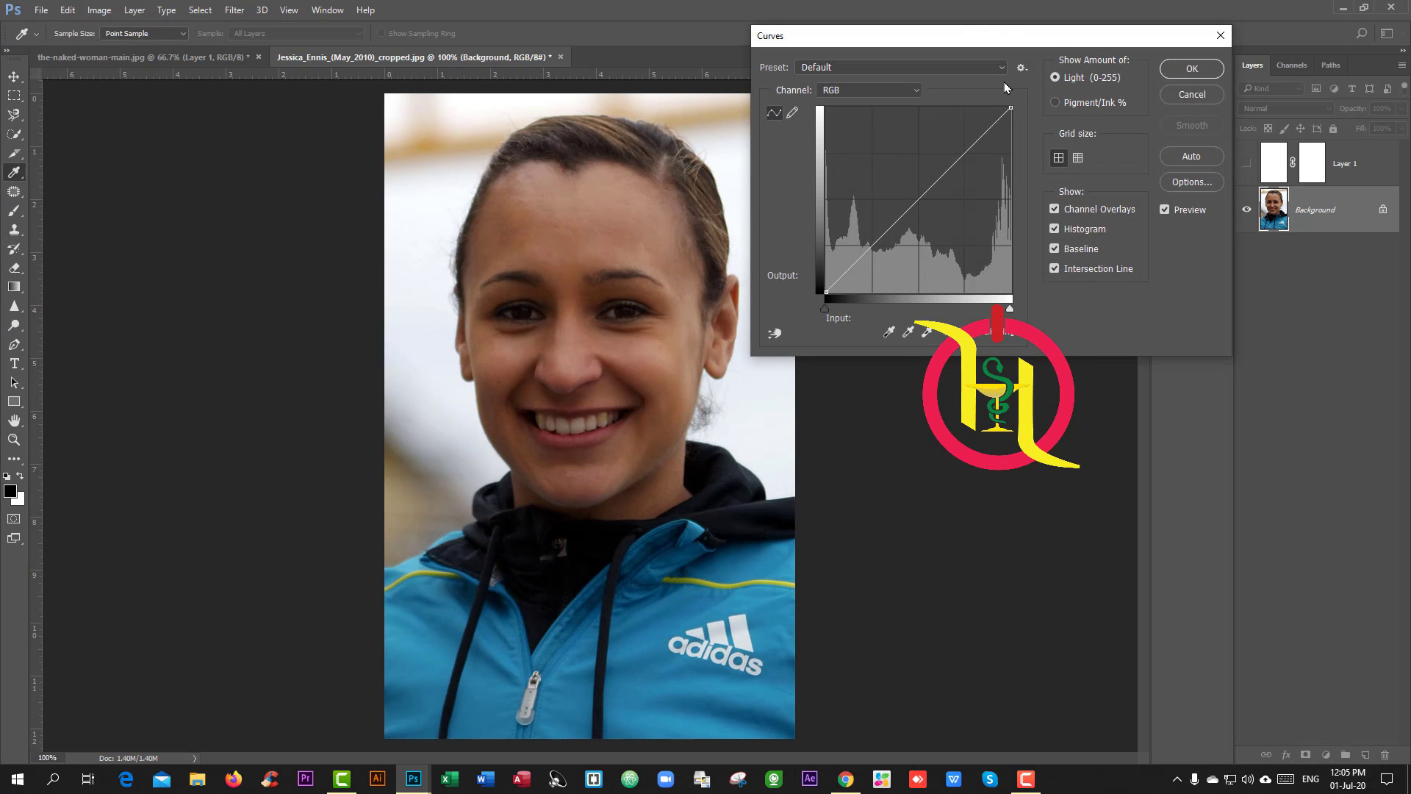
{"action": "left_click_drag", "start_coordinate": [953, 34], "coordinate": [963, 215]}
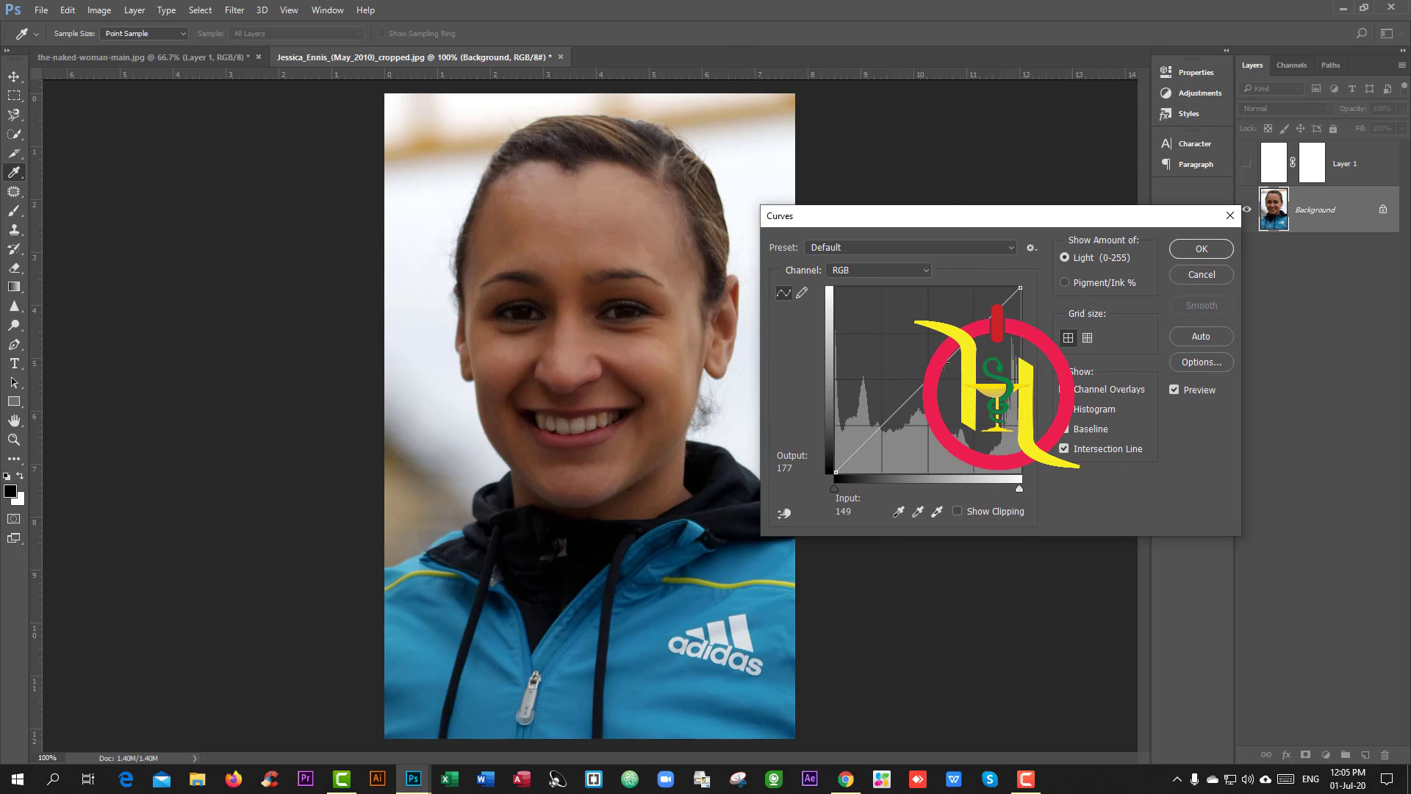
{"action": "left_click_drag", "start_coordinate": [934, 373], "coordinate": [930, 316]}
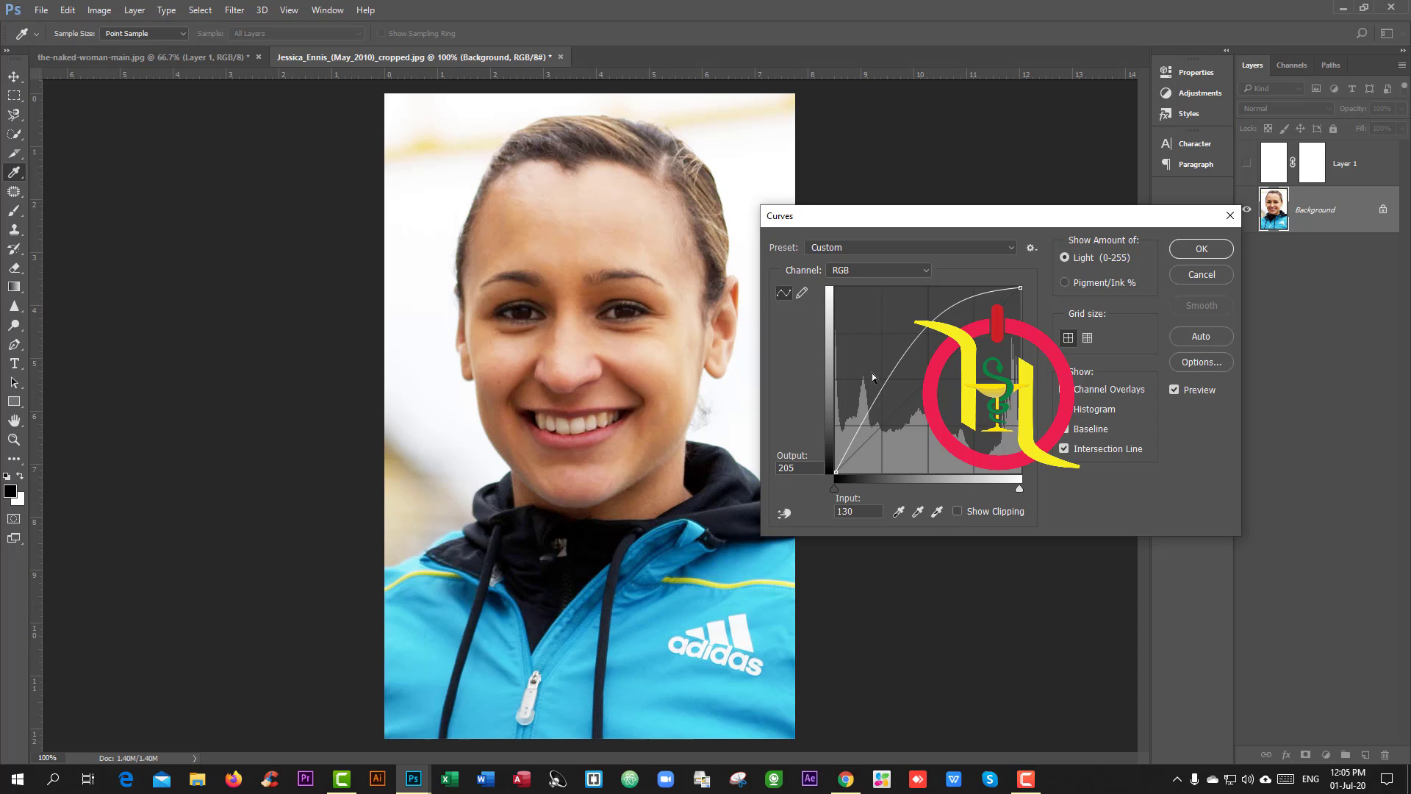
{"action": "left_click_drag", "start_coordinate": [890, 377], "coordinate": [869, 407]}
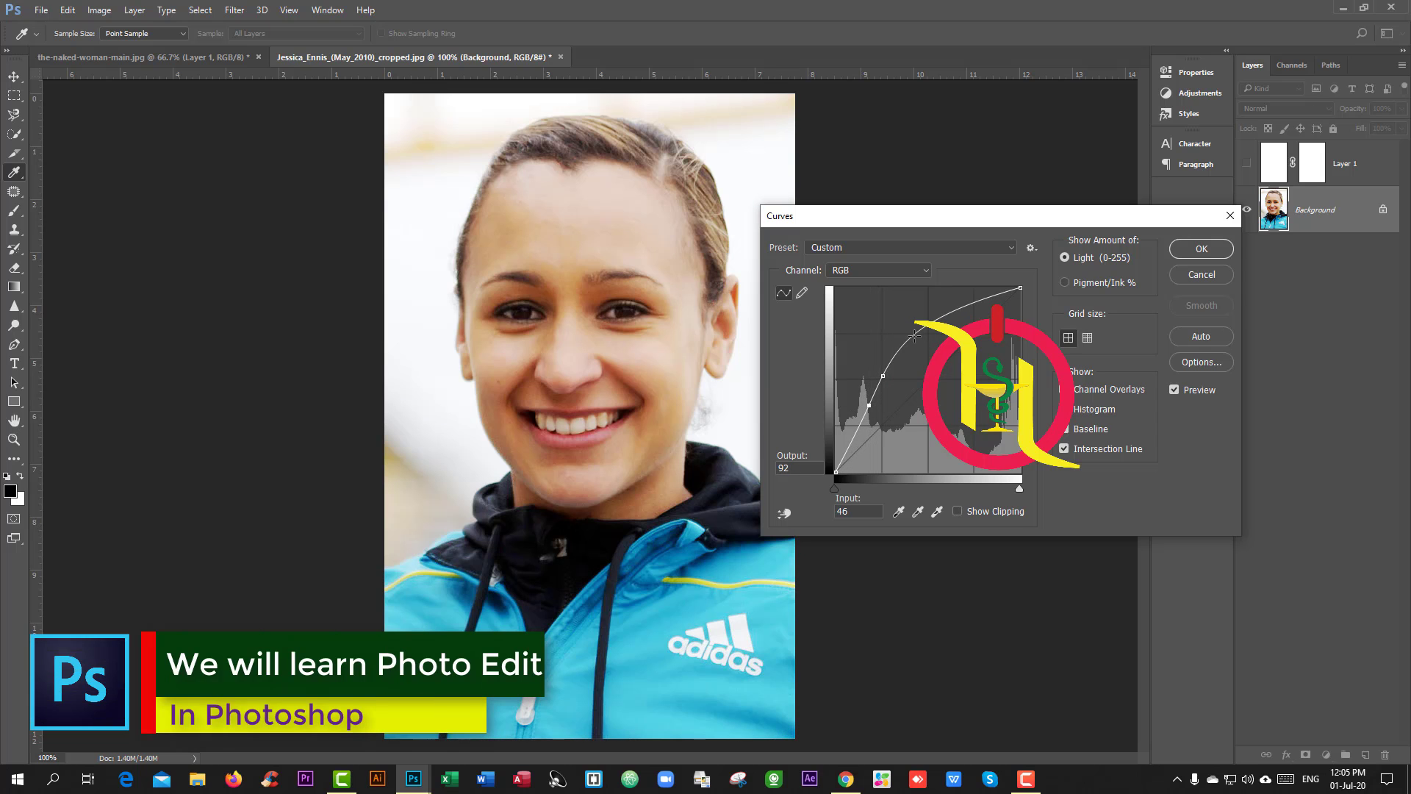
{"action": "left_click_drag", "start_coordinate": [914, 335], "coordinate": [920, 337]}
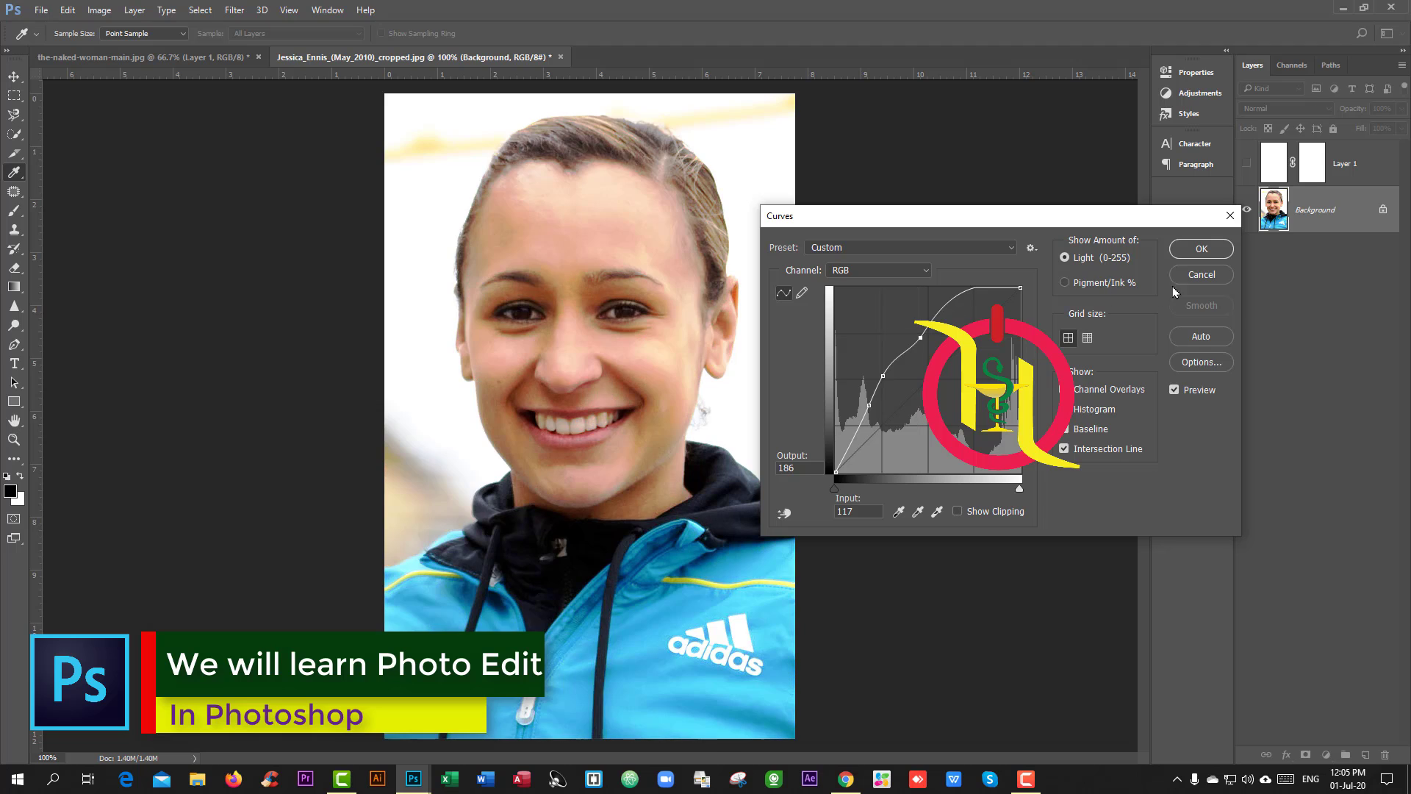
{"action": "left_click", "coordinate": [1201, 274]}
Show Layer 1 with its pixel content active for editing, and set the Eraser's opacity and flow to 100%
{"action": "left_click", "coordinate": [1278, 163]}
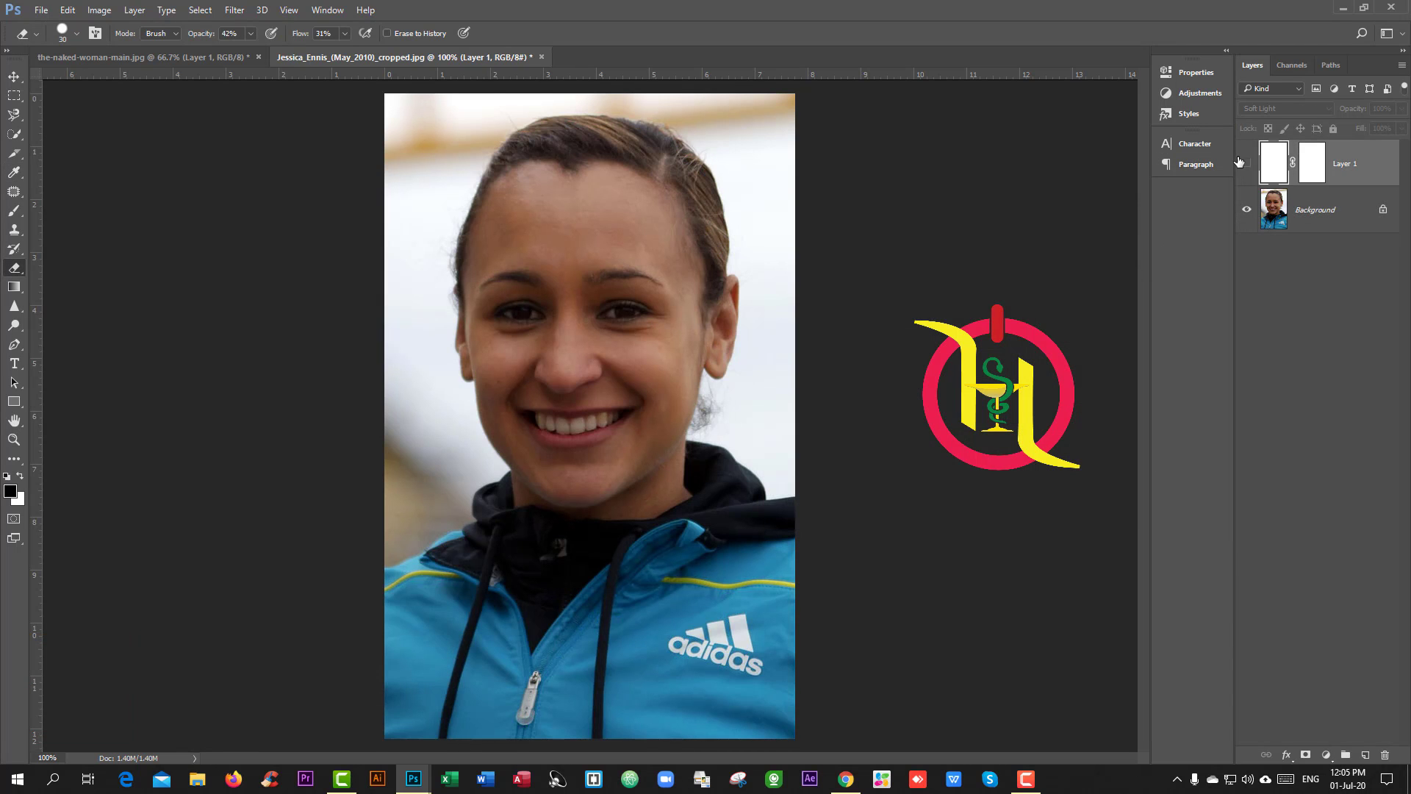
{"action": "left_click", "coordinate": [1244, 163]}
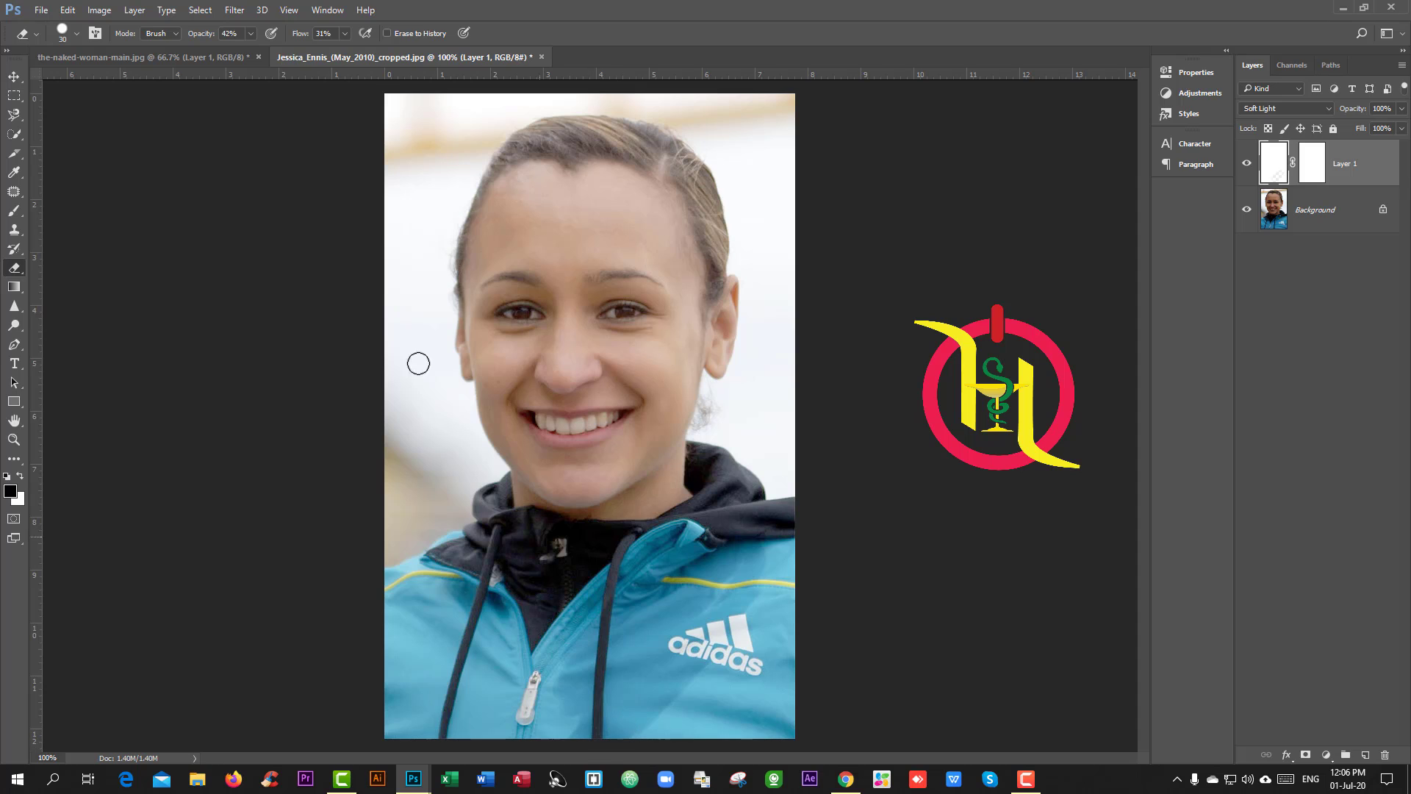
{"action": "left_click", "coordinate": [251, 34]}
{"action": "left_click", "coordinate": [345, 34]}
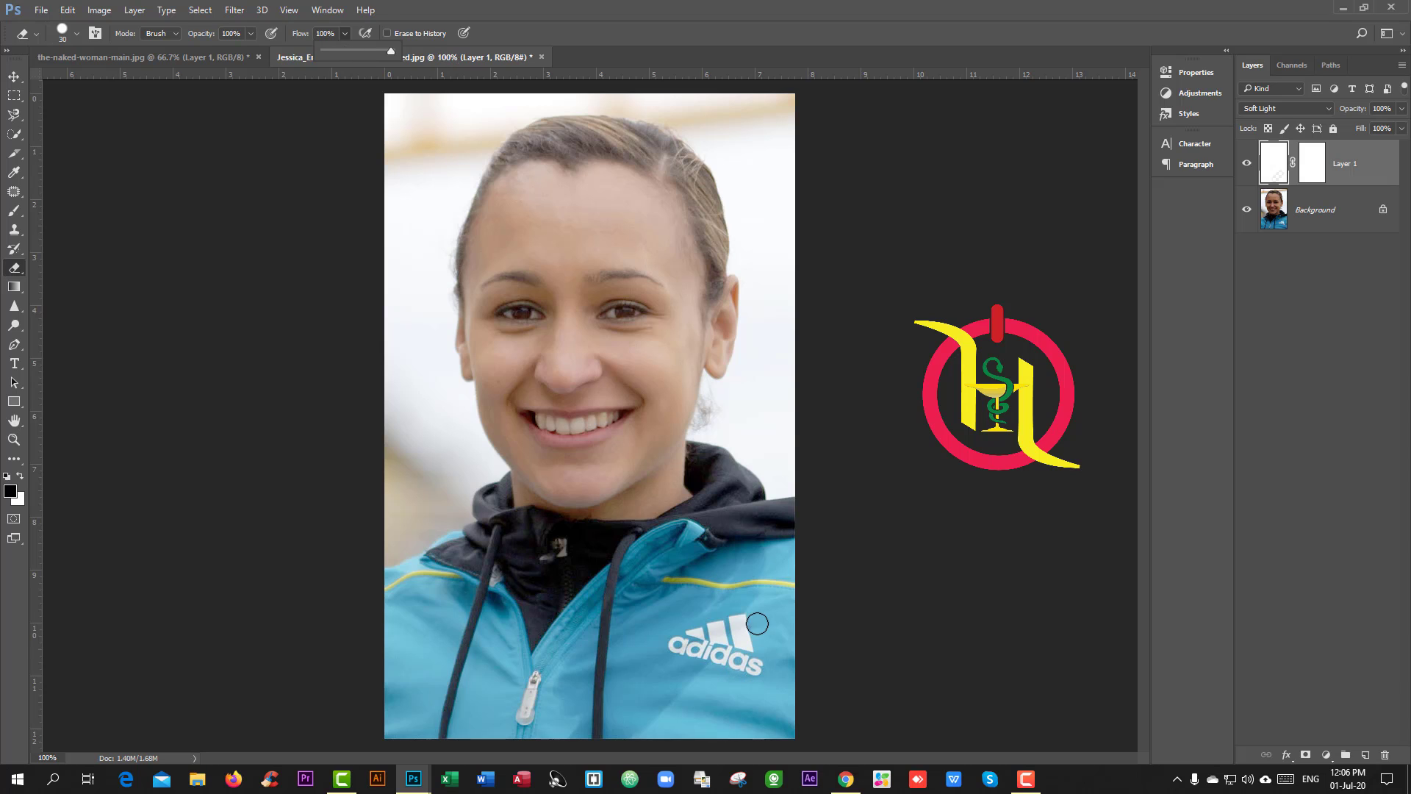
Erase Layer 1's white fill over the blue jacket, enlarging the eraser to cover the chest and front
{"action": "mouse_move", "coordinate": [756, 623]}
{"action": "left_mouse_down"}
{"action": "mouse_move", "coordinate": [630, 725]}
{"action": "mouse_move", "coordinate": [709, 627]}
{"action": "mouse_move", "coordinate": [676, 648]}
{"action": "left_mouse_up"}
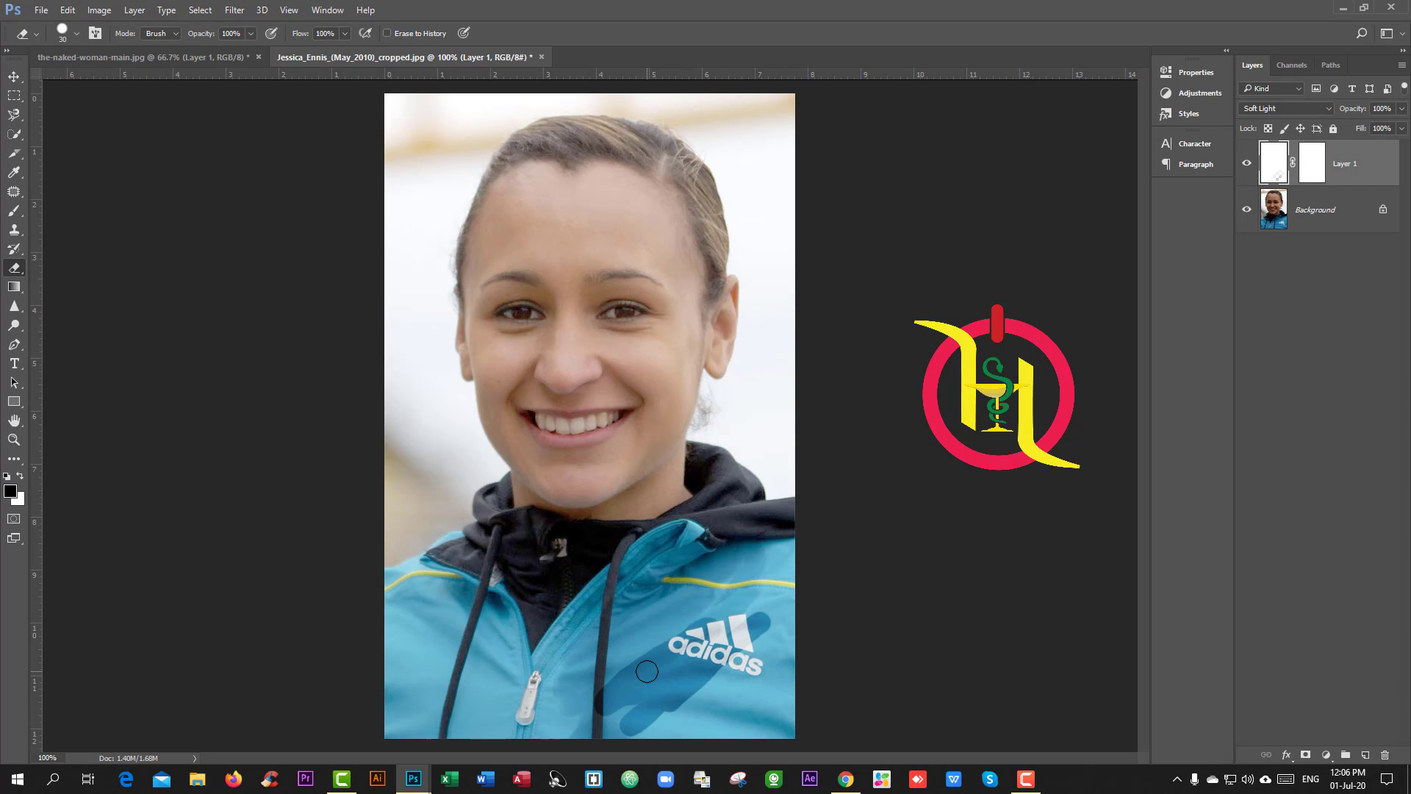
{"action": "key", "text": "bracketright"}
{"action": "key", "text": "bracketright"}
{"action": "key", "text": "bracketright"}
{"action": "key", "text": "bracketright"}
{"action": "key", "text": "bracketright"}
{"action": "key", "text": "bracketright"}
{"action": "key", "text": "bracketright"}
{"action": "key", "text": "bracketright"}
{"action": "key", "text": "bracketright"}
{"action": "key", "text": "bracketright"}
{"action": "mouse_move", "coordinate": [735, 598]}
{"action": "left_mouse_down"}
{"action": "mouse_move", "coordinate": [645, 660]}
{"action": "mouse_move", "coordinate": [675, 622]}
{"action": "mouse_move", "coordinate": [582, 719]}
{"action": "mouse_move", "coordinate": [739, 656]}
{"action": "mouse_move", "coordinate": [698, 700]}
{"action": "mouse_move", "coordinate": [780, 569]}
{"action": "mouse_move", "coordinate": [778, 726]}
{"action": "mouse_move", "coordinate": [479, 728]}
{"action": "mouse_move", "coordinate": [589, 712]}
{"action": "mouse_move", "coordinate": [472, 712]}
{"action": "mouse_move", "coordinate": [586, 701]}
{"action": "mouse_move", "coordinate": [619, 649]}
{"action": "mouse_move", "coordinate": [511, 657]}
{"action": "mouse_move", "coordinate": [539, 635]}
{"action": "mouse_move", "coordinate": [459, 662]}
{"action": "mouse_move", "coordinate": [439, 742]}
{"action": "mouse_move", "coordinate": [402, 648]}
{"action": "mouse_move", "coordinate": [467, 618]}
{"action": "mouse_move", "coordinate": [760, 575]}
{"action": "mouse_move", "coordinate": [490, 589]}
{"action": "mouse_move", "coordinate": [422, 633]}
{"action": "mouse_move", "coordinate": [456, 599]}
{"action": "left_mouse_up"}
Reduce the eraser to size 40 and erase Layer 1's white fill along the jacket shoulder with the yellow stripe
{"action": "key", "text": "bracketleft"}
{"action": "key", "text": "bracketleft"}
{"action": "key", "text": "bracketleft"}
{"action": "key", "text": "bracketleft"}
{"action": "key", "text": "bracketleft"}
{"action": "key", "text": "bracketleft"}
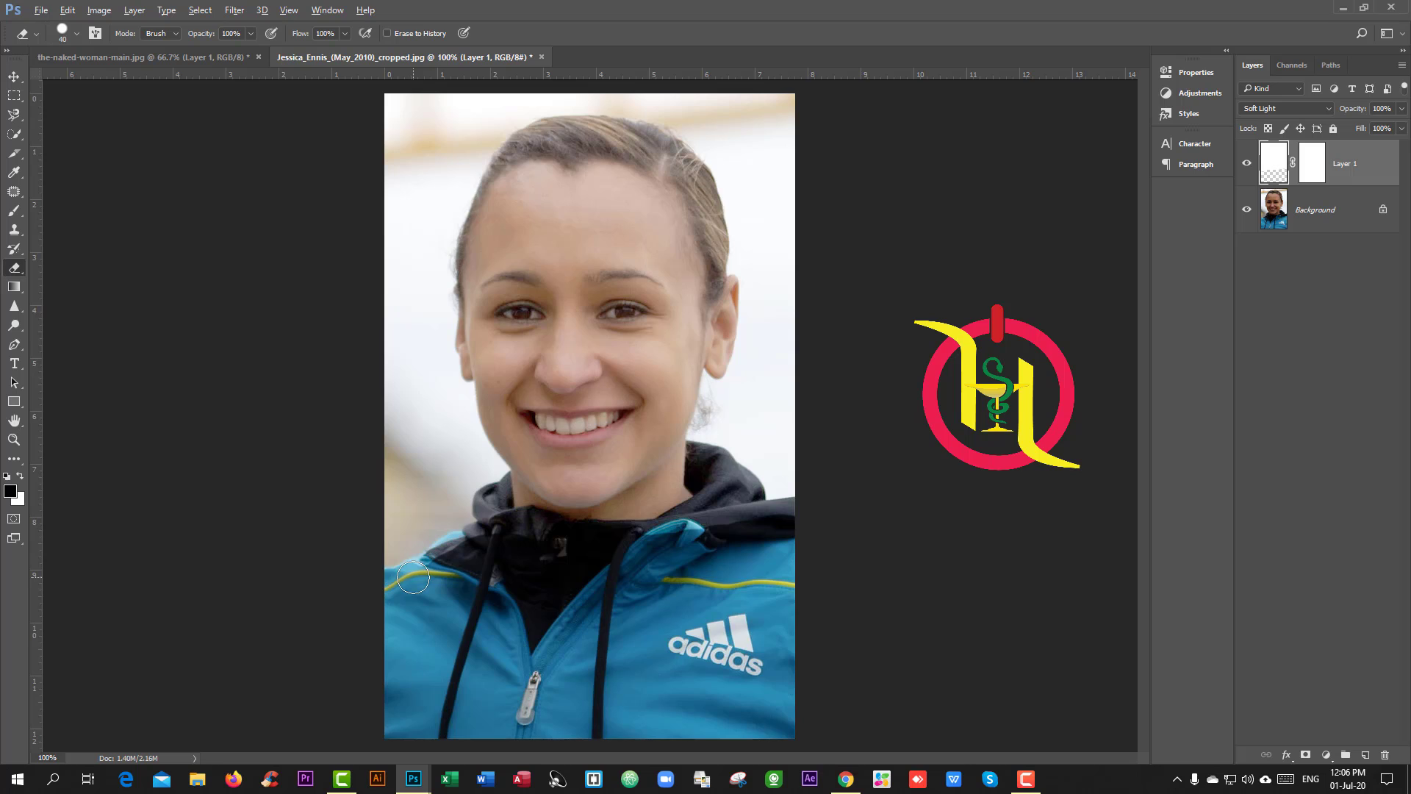
{"action": "scroll", "coordinate": [413, 578], "scroll_direction": "up", "scroll_amount": 10}
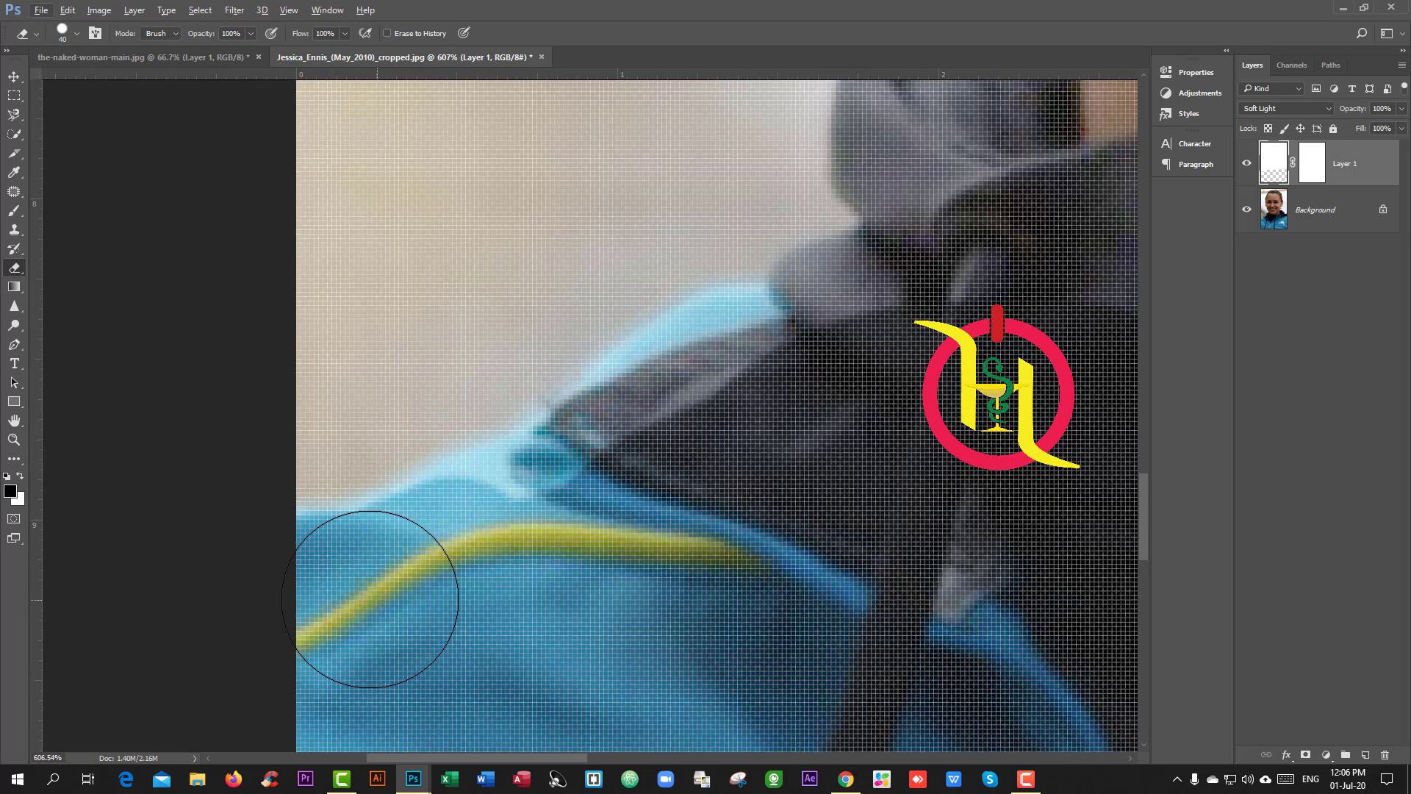
{"action": "mouse_move", "coordinate": [370, 599]}
{"action": "left_mouse_down"}
{"action": "mouse_move", "coordinate": [500, 549]}
{"action": "mouse_move", "coordinate": [480, 556]}
{"action": "mouse_move", "coordinate": [506, 537]}
{"action": "mouse_move", "coordinate": [408, 580]}
{"action": "mouse_move", "coordinate": [513, 540]}
{"action": "mouse_move", "coordinate": [745, 381]}
{"action": "mouse_move", "coordinate": [661, 454]}
{"action": "left_mouse_up"}
Erase Layer 1's white fill over the black hood up to its tip beside the neck, using a smaller eraser for fine edges
{"action": "key", "text": "space"}
{"action": "left_click_drag", "start_coordinate": [864, 420], "coordinate": [664, 609]}
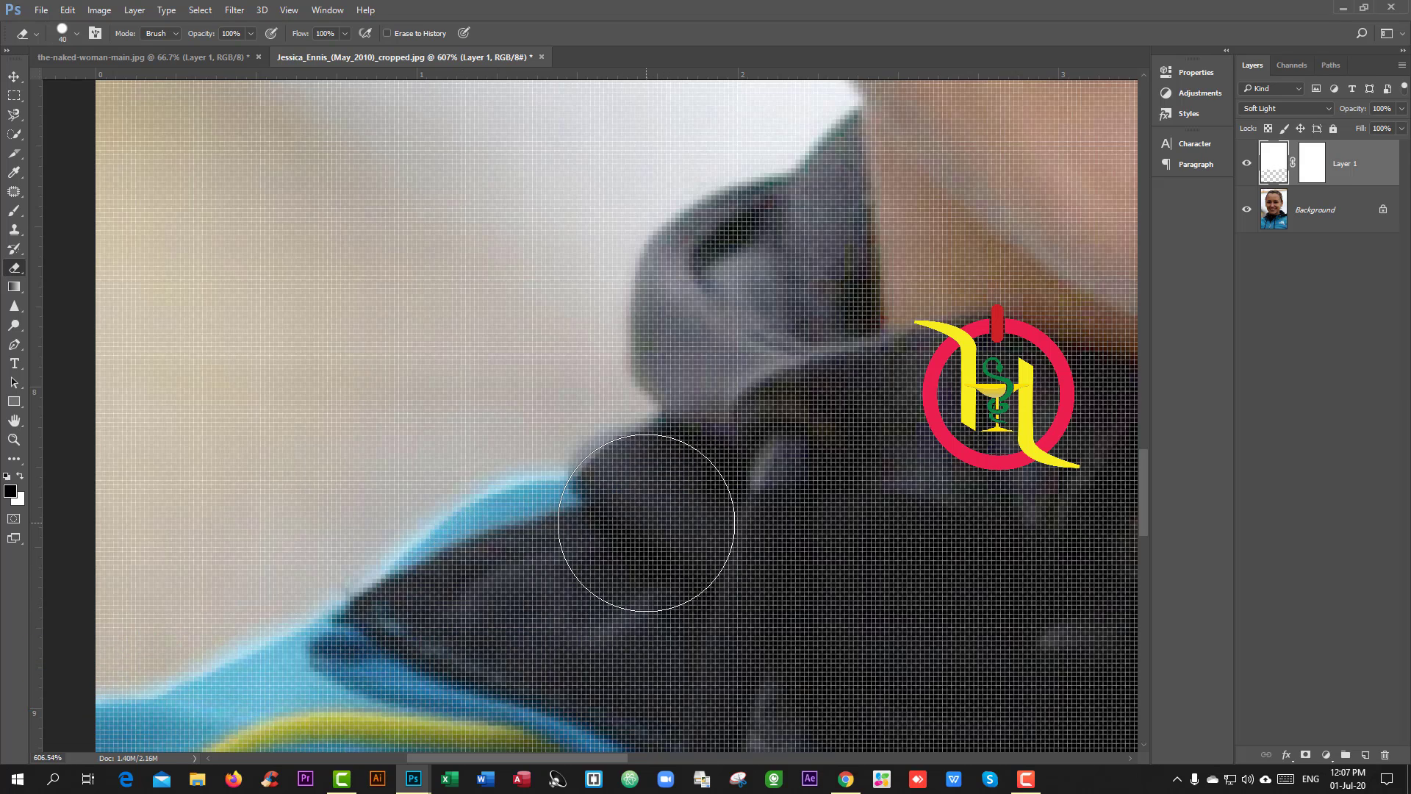
{"action": "key", "text": "space"}
{"action": "mouse_move", "coordinate": [759, 426]}
{"action": "left_mouse_down"}
{"action": "mouse_move", "coordinate": [733, 504]}
{"action": "mouse_move", "coordinate": [689, 524]}
{"action": "left_mouse_up"}
{"action": "mouse_move", "coordinate": [686, 472]}
{"action": "left_mouse_down"}
{"action": "mouse_move", "coordinate": [707, 396]}
{"action": "mouse_move", "coordinate": [649, 442]}
{"action": "mouse_move", "coordinate": [662, 488]}
{"action": "mouse_move", "coordinate": [649, 419]}
{"action": "mouse_move", "coordinate": [688, 392]}
{"action": "mouse_move", "coordinate": [767, 259]}
{"action": "mouse_move", "coordinate": [781, 345]}
{"action": "mouse_move", "coordinate": [779, 323]}
{"action": "mouse_move", "coordinate": [749, 302]}
{"action": "mouse_move", "coordinate": [756, 277]}
{"action": "mouse_move", "coordinate": [734, 302]}
{"action": "mouse_move", "coordinate": [781, 370]}
{"action": "left_mouse_up"}
{"action": "key", "text": "bracketleft"}
{"action": "key", "text": "bracketleft"}
{"action": "key", "text": "bracketleft"}
{"action": "key", "text": "bracketleft"}
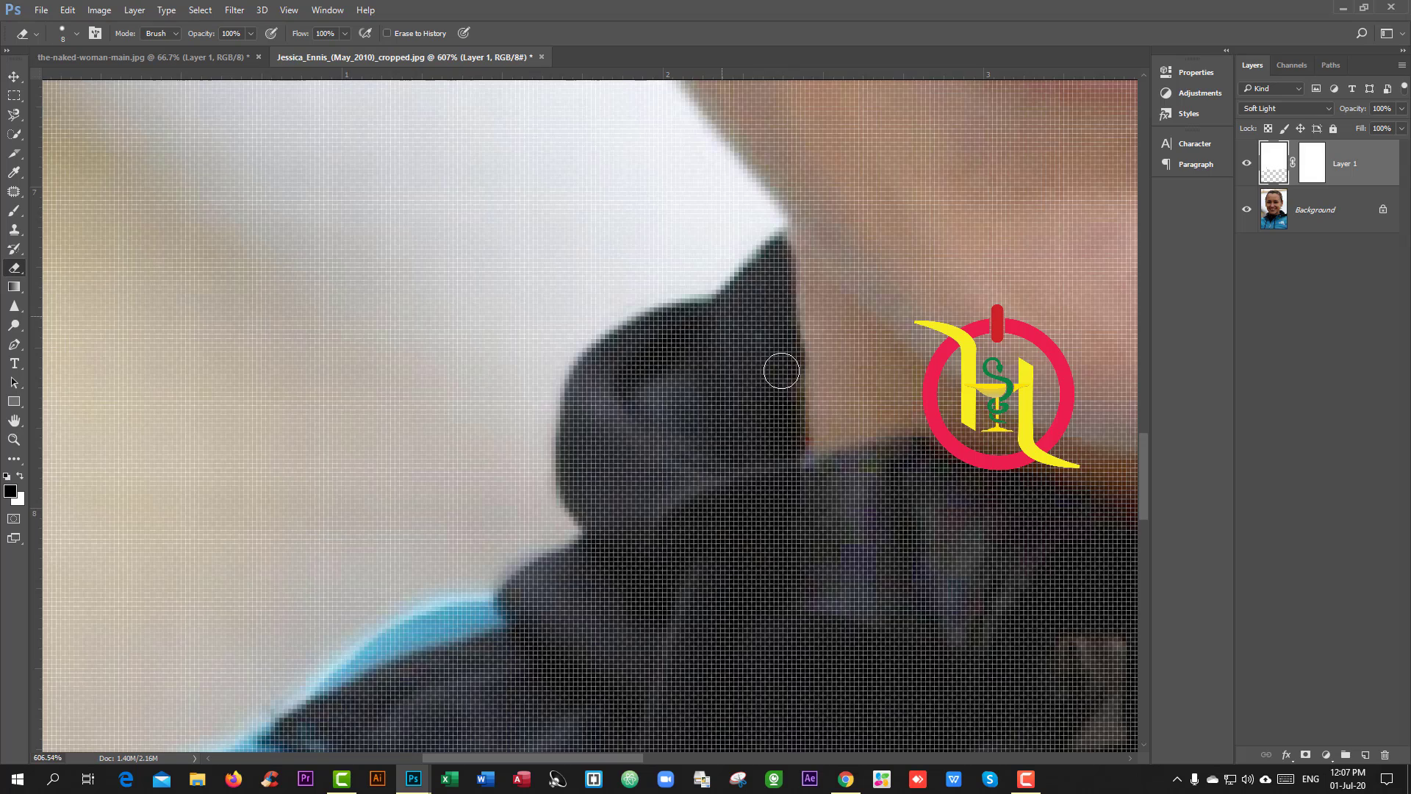
Erase Layer 1's white fill over the remaining black fabric at the base of the hood tip and along the adjoining collar
{"action": "mouse_move", "coordinate": [761, 523]}
{"action": "left_mouse_down"}
{"action": "mouse_move", "coordinate": [800, 473]}
{"action": "mouse_move", "coordinate": [785, 526]}
{"action": "left_mouse_up"}
{"action": "mouse_move", "coordinate": [858, 584]}
{"action": "left_mouse_down"}
{"action": "mouse_move", "coordinate": [850, 620]}
{"action": "mouse_move", "coordinate": [960, 551]}
{"action": "mouse_move", "coordinate": [900, 526]}
{"action": "mouse_move", "coordinate": [913, 504]}
{"action": "mouse_move", "coordinate": [882, 504]}
{"action": "mouse_move", "coordinate": [881, 492]}
{"action": "mouse_move", "coordinate": [648, 505]}
{"action": "left_mouse_up"}
{"action": "scroll", "coordinate": [790, 591], "scroll_direction": "down", "scroll_amount": 5}
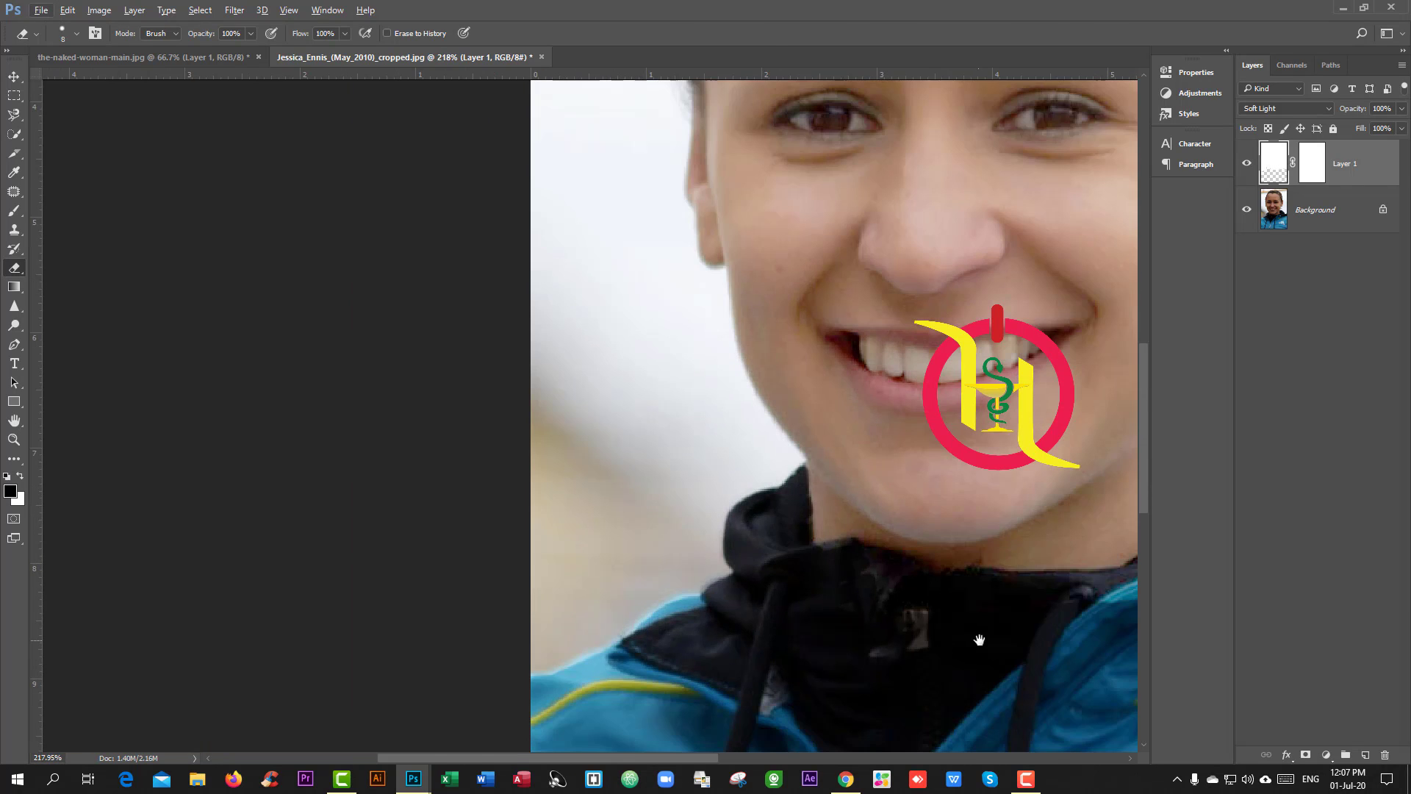
Erase Layer 1's white fill along the collar edge beneath the chin and around the outline of the hood below the earring-side hair wisps
{"action": "left_click_drag", "start_coordinate": [979, 642], "coordinate": [582, 581]}
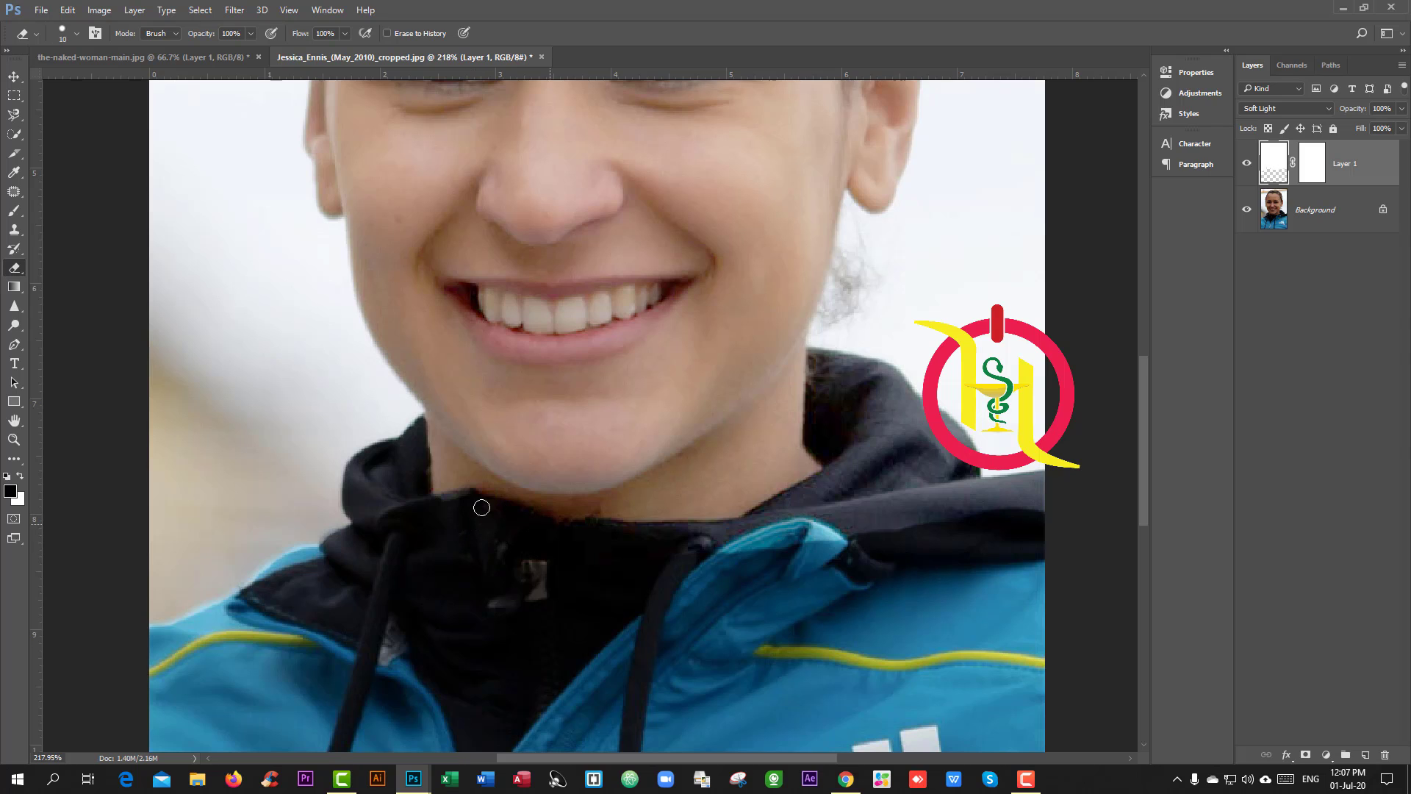
{"action": "mouse_move", "coordinate": [644, 536]}
{"action": "left_mouse_down"}
{"action": "mouse_move", "coordinate": [714, 532]}
{"action": "mouse_move", "coordinate": [636, 535]}
{"action": "mouse_move", "coordinate": [690, 553]}
{"action": "left_mouse_up"}
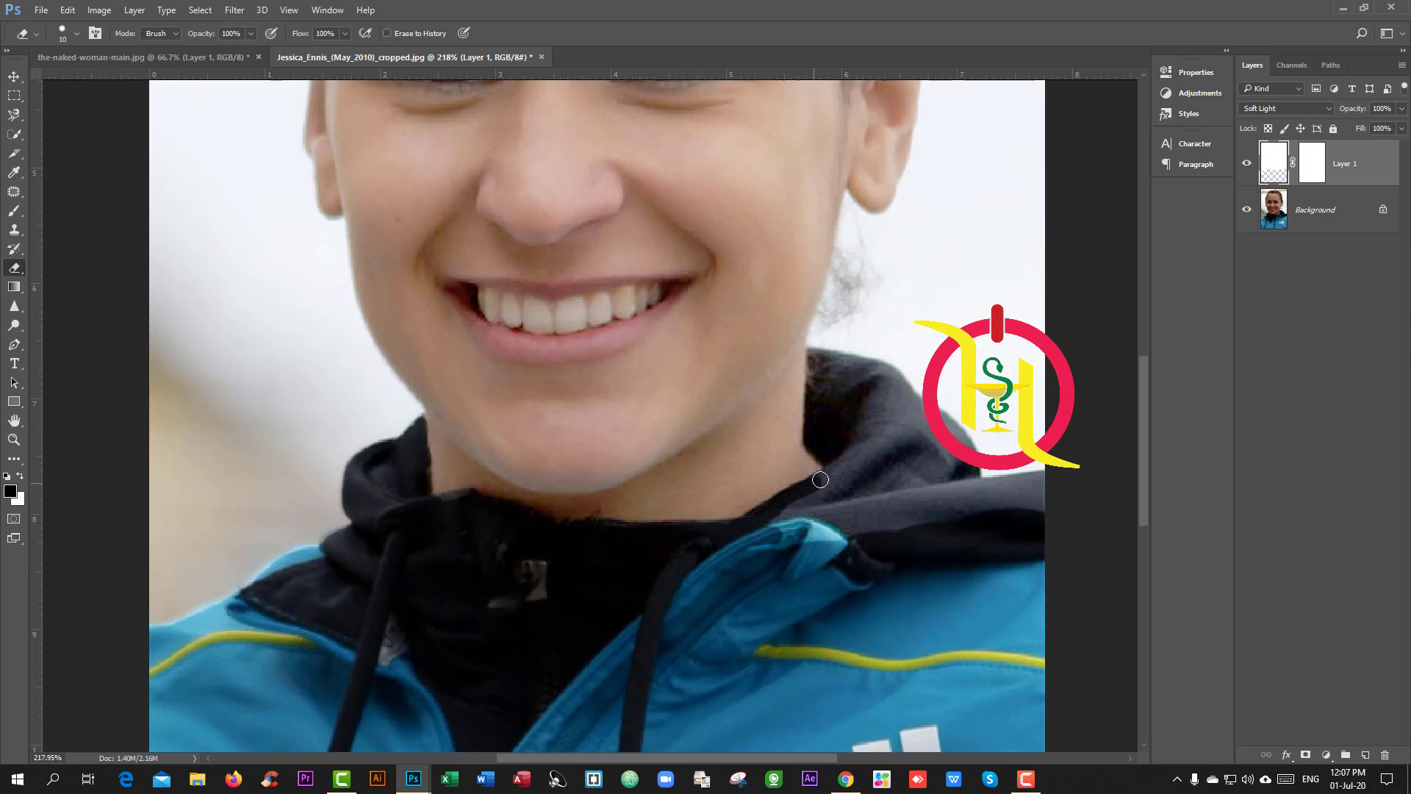
{"action": "left_click_drag", "start_coordinate": [830, 459], "coordinate": [807, 434]}
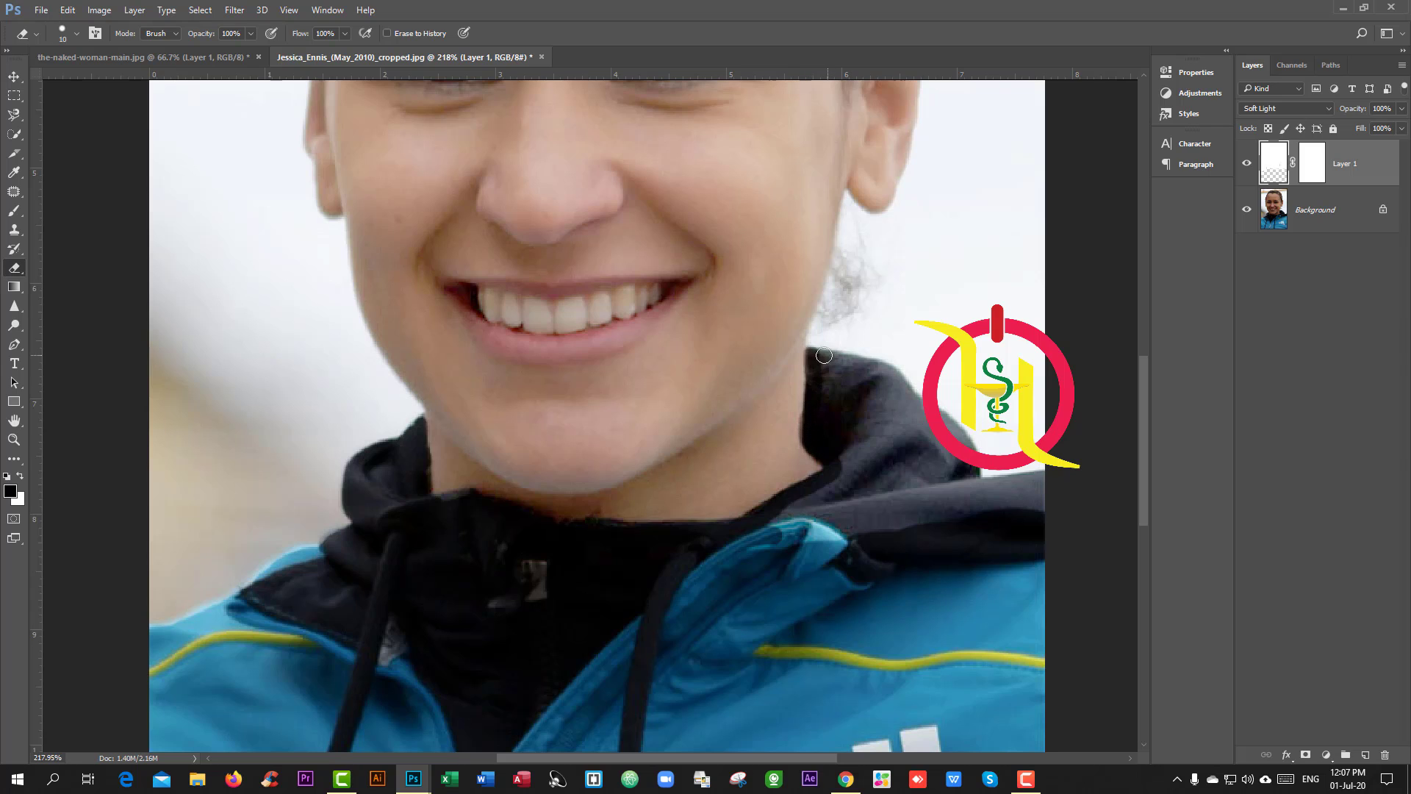
{"action": "left_click_drag", "start_coordinate": [820, 354], "coordinate": [869, 360]}
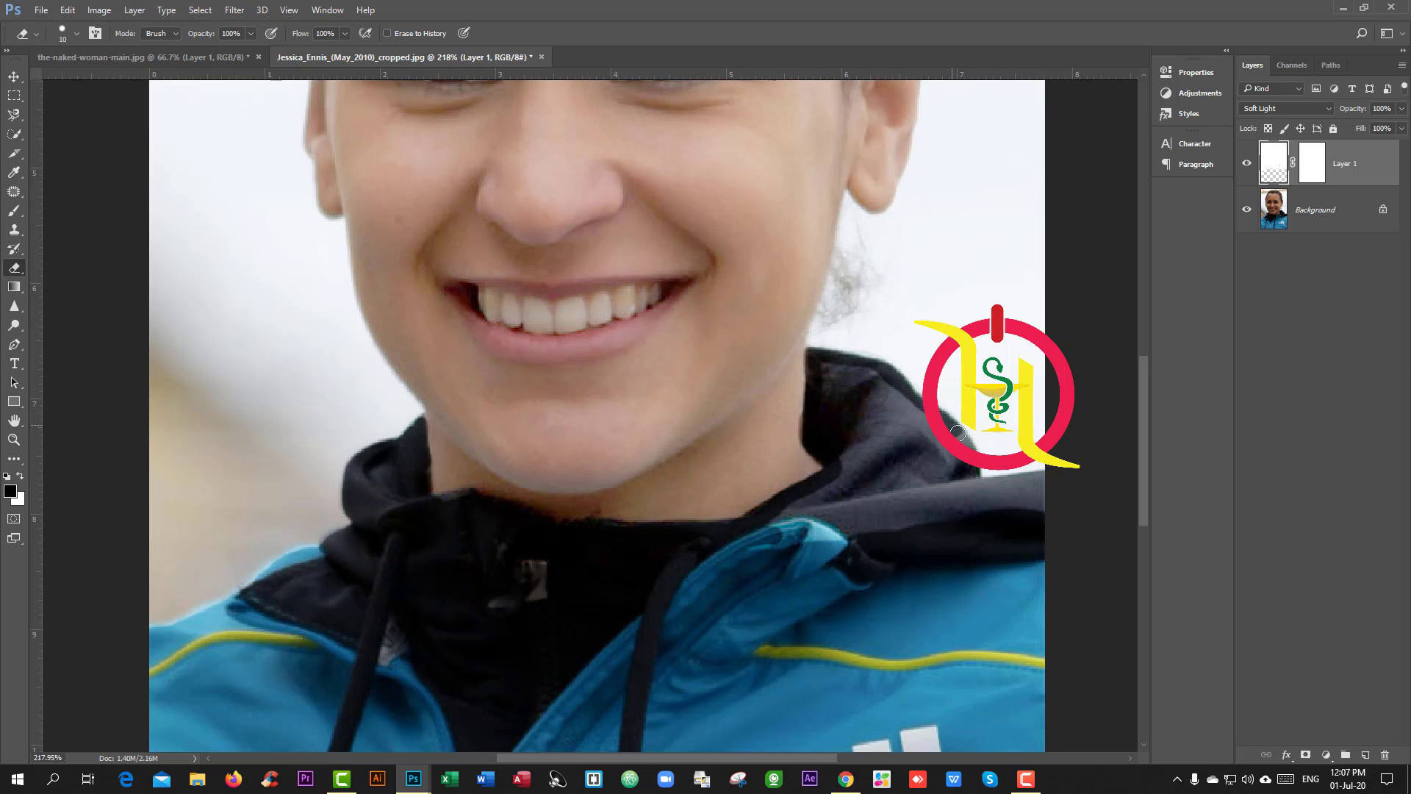
{"action": "left_click_drag", "start_coordinate": [974, 469], "coordinate": [928, 482]}
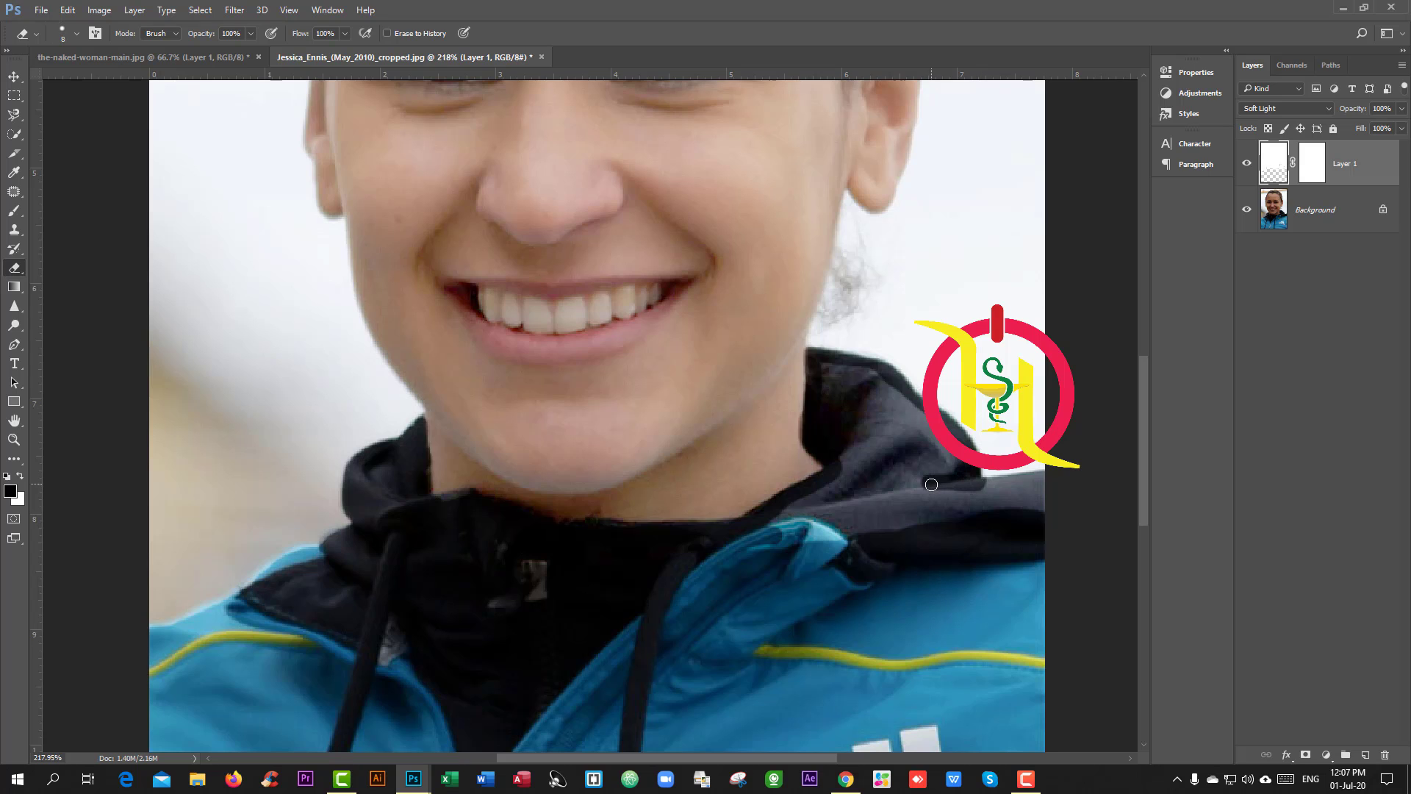
Enlarge the eraser and clear Layer 1's white fill from the inside of that hood out to the photo's edge, finishing at size 45
{"action": "key", "text": "bracketright"}
{"action": "key", "text": "bracketright"}
{"action": "key", "text": "bracketright"}
{"action": "key", "text": "bracketright"}
{"action": "key", "text": "bracketright"}
{"action": "key", "text": "bracketright"}
{"action": "mouse_move", "coordinate": [923, 491]}
{"action": "left_mouse_down"}
{"action": "mouse_move", "coordinate": [803, 542]}
{"action": "mouse_move", "coordinate": [904, 460]}
{"action": "mouse_move", "coordinate": [919, 472]}
{"action": "mouse_move", "coordinate": [838, 390]}
{"action": "mouse_move", "coordinate": [901, 459]}
{"action": "mouse_move", "coordinate": [998, 523]}
{"action": "mouse_move", "coordinate": [1049, 507]}
{"action": "mouse_move", "coordinate": [1044, 529]}
{"action": "left_mouse_up"}
{"action": "key", "text": "bracketleft"}
{"action": "key", "text": "bracketleft"}
{"action": "left_click_drag", "start_coordinate": [744, 762], "coordinate": [791, 762]}
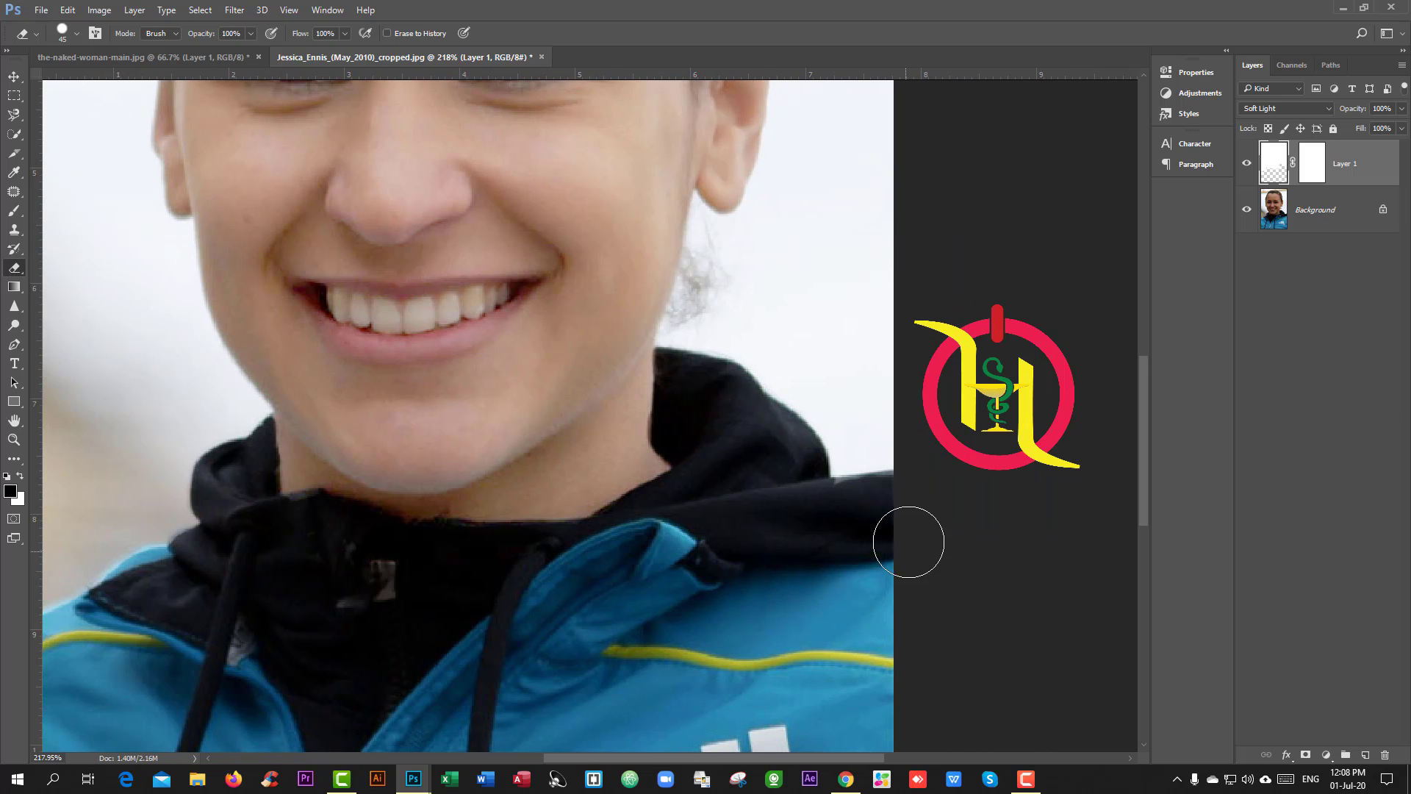
{"action": "left_click_drag", "start_coordinate": [903, 506], "coordinate": [849, 513]}
{"action": "scroll", "coordinate": [447, 605], "scroll_direction": "down", "scroll_amount": 3}
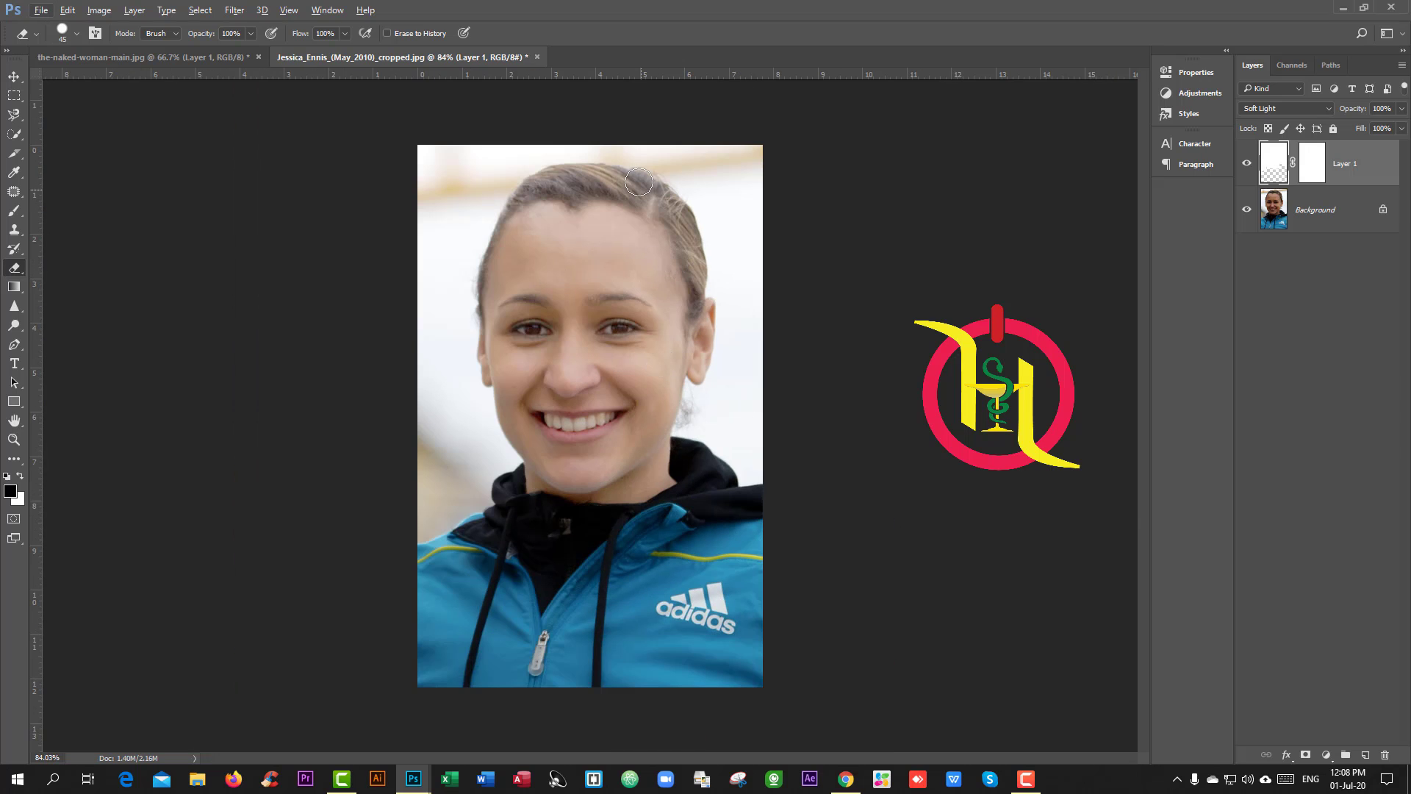
{"action": "scroll", "coordinate": [638, 181], "scroll_direction": "up", "scroll_amount": 3}
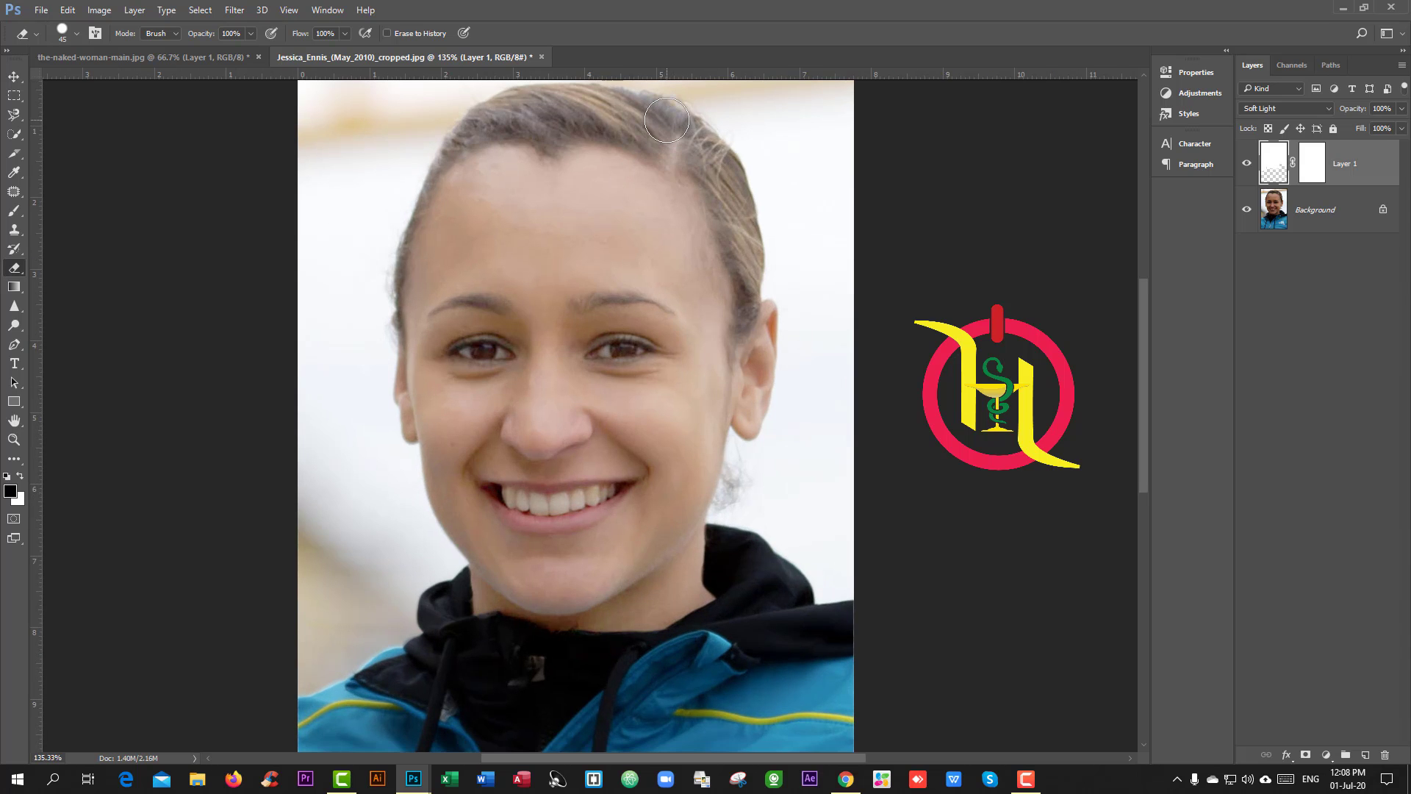
{"action": "mouse_move", "coordinate": [650, 114]}
{"action": "left_mouse_down"}
{"action": "mouse_move", "coordinate": [526, 99]}
{"action": "mouse_move", "coordinate": [671, 107]}
{"action": "mouse_move", "coordinate": [723, 155]}
{"action": "mouse_move", "coordinate": [753, 224]}
{"action": "left_mouse_up"}
{"action": "key", "text": "ctrl+z"}
Set the Eraser's opacity to 35% and flow to 40%, and partially erase Layer 1's white fill over the hair, ending with size 30
{"action": "left_click", "coordinate": [251, 36]}
{"action": "left_click", "coordinate": [346, 34]}
{"action": "left_click", "coordinate": [570, 86]}
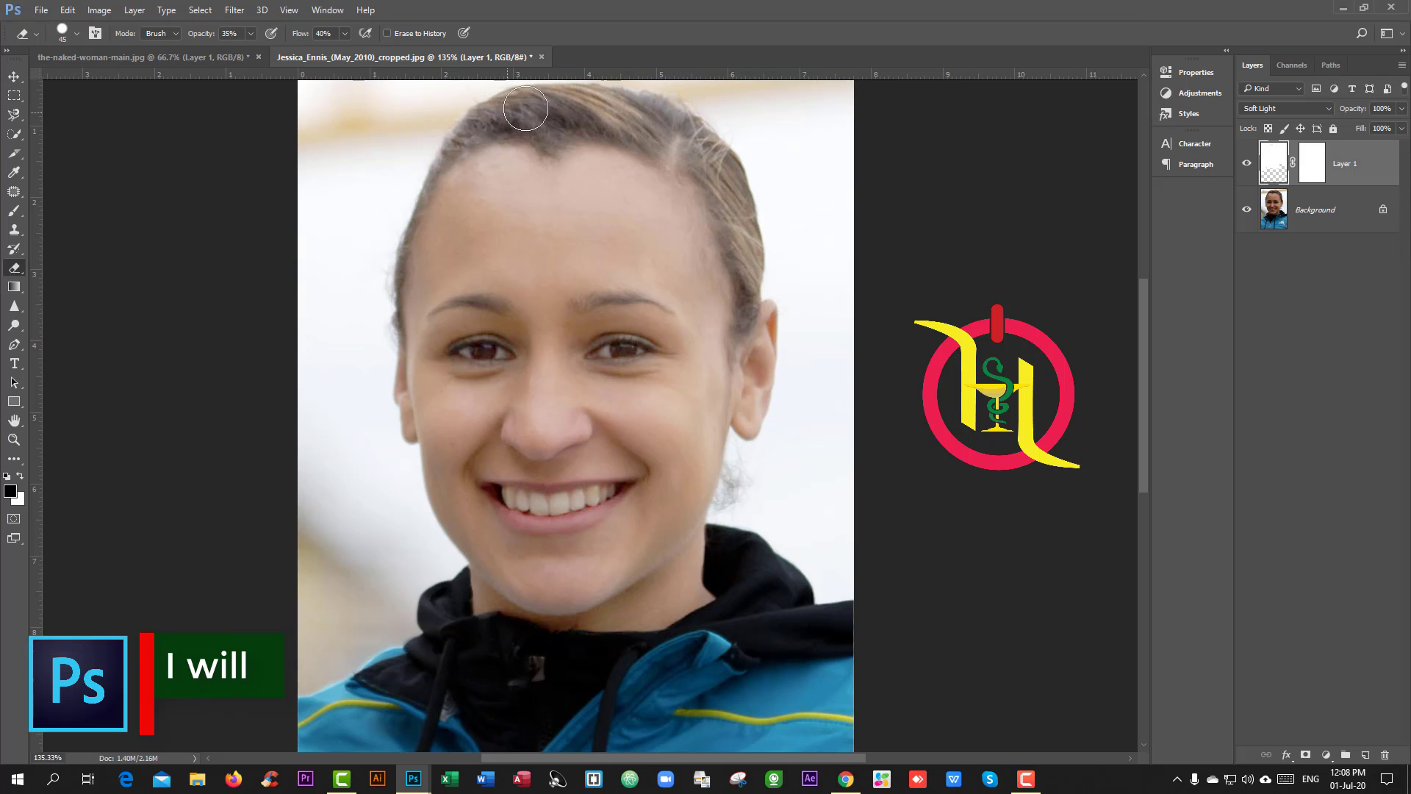
{"action": "mouse_move", "coordinate": [571, 105]}
{"action": "left_mouse_down"}
{"action": "mouse_move", "coordinate": [614, 105]}
{"action": "mouse_move", "coordinate": [696, 140]}
{"action": "mouse_move", "coordinate": [722, 189]}
{"action": "mouse_move", "coordinate": [722, 173]}
{"action": "mouse_move", "coordinate": [759, 290]}
{"action": "mouse_move", "coordinate": [755, 223]}
{"action": "mouse_move", "coordinate": [727, 171]}
{"action": "mouse_move", "coordinate": [748, 251]}
{"action": "mouse_move", "coordinate": [713, 154]}
{"action": "mouse_move", "coordinate": [735, 166]}
{"action": "mouse_move", "coordinate": [660, 117]}
{"action": "mouse_move", "coordinate": [698, 138]}
{"action": "mouse_move", "coordinate": [516, 109]}
{"action": "mouse_move", "coordinate": [462, 124]}
{"action": "mouse_move", "coordinate": [441, 148]}
{"action": "mouse_move", "coordinate": [448, 138]}
{"action": "mouse_move", "coordinate": [412, 194]}
{"action": "mouse_move", "coordinate": [388, 314]}
{"action": "left_mouse_up"}
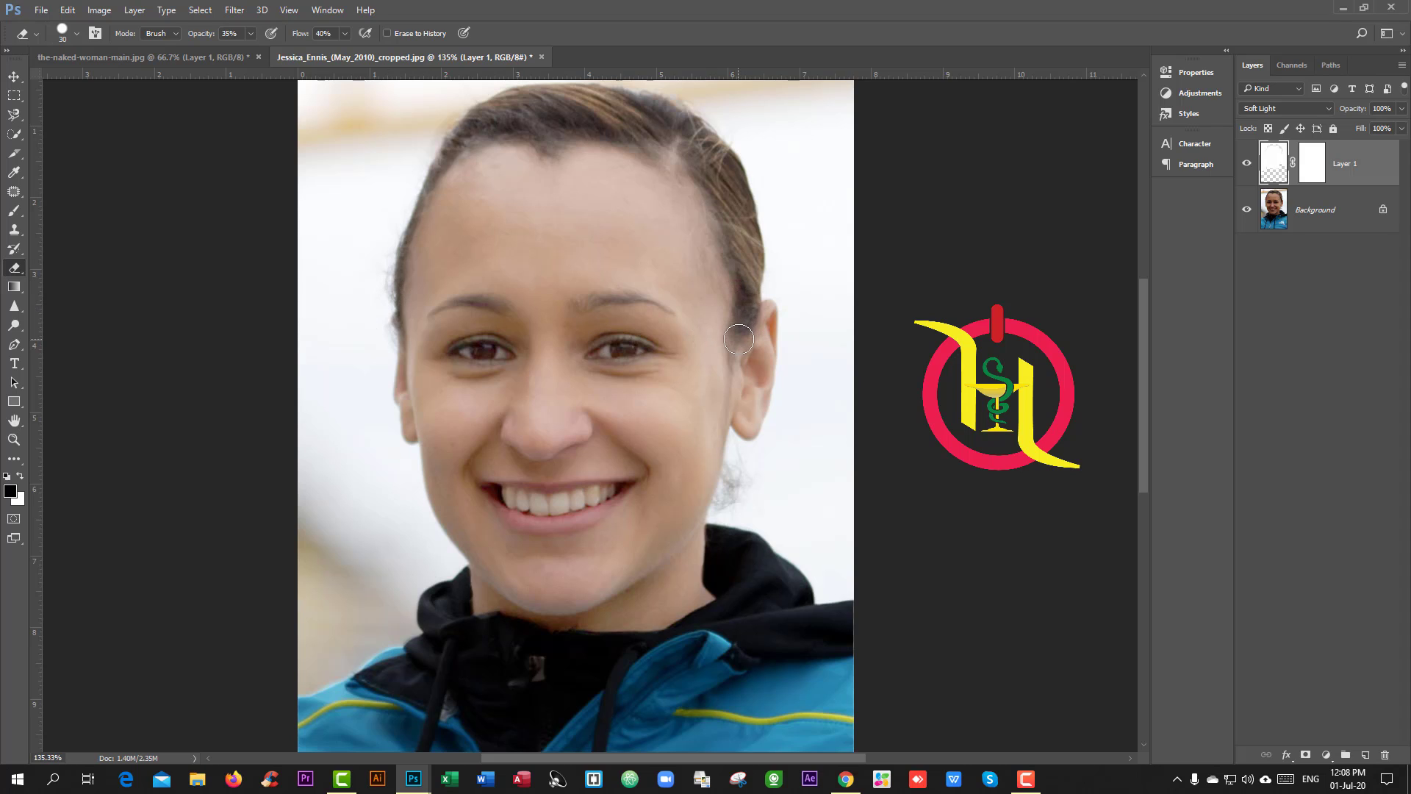
{"action": "mouse_move", "coordinate": [739, 339]}
{"action": "left_mouse_down"}
{"action": "mouse_move", "coordinate": [756, 235]}
{"action": "mouse_move", "coordinate": [598, 115]}
{"action": "left_mouse_up"}
{"action": "left_click_drag", "start_coordinate": [667, 153], "coordinate": [542, 125]}
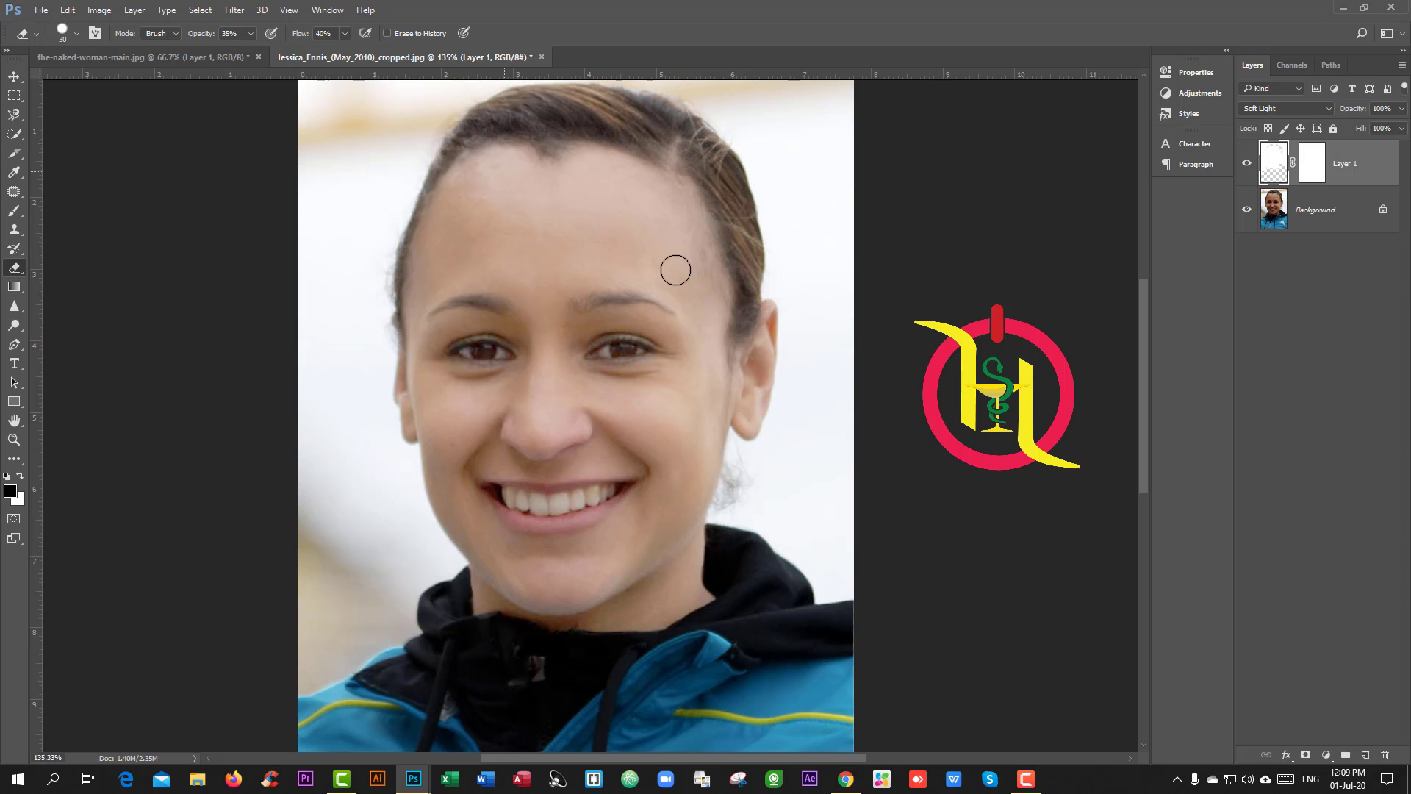
{"action": "scroll", "coordinate": [709, 467], "scroll_direction": "down", "scroll_amount": 5}
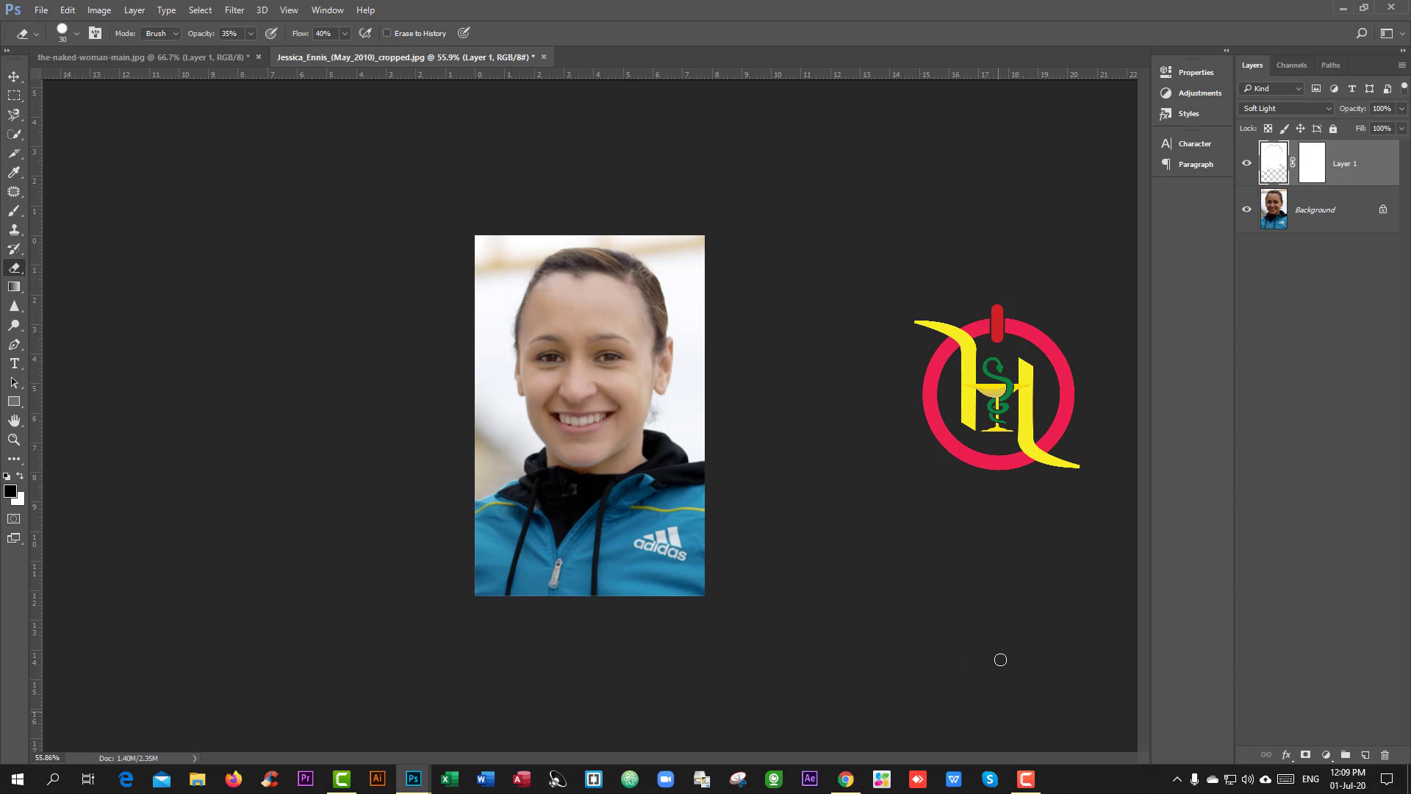
{"action": "left_click", "coordinate": [1026, 778]}
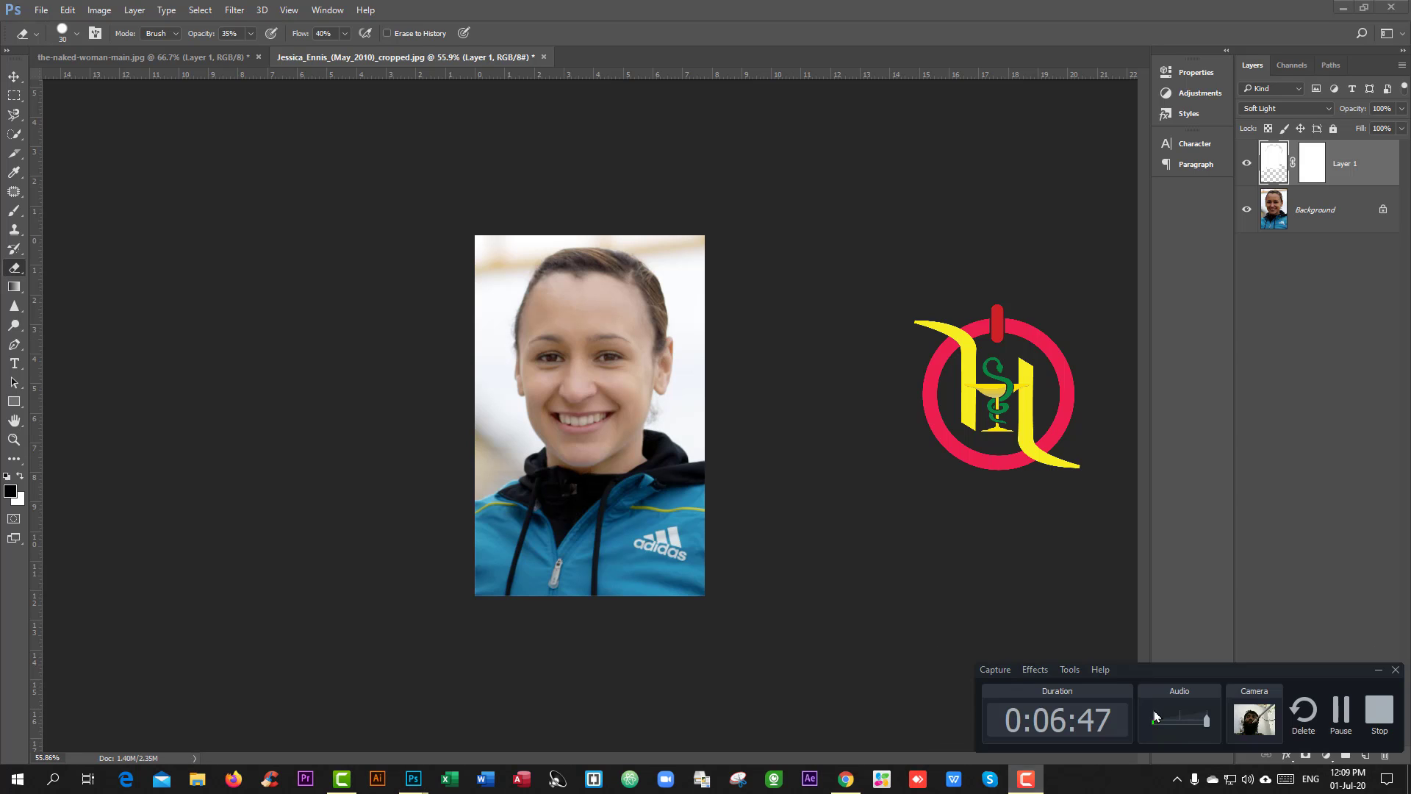